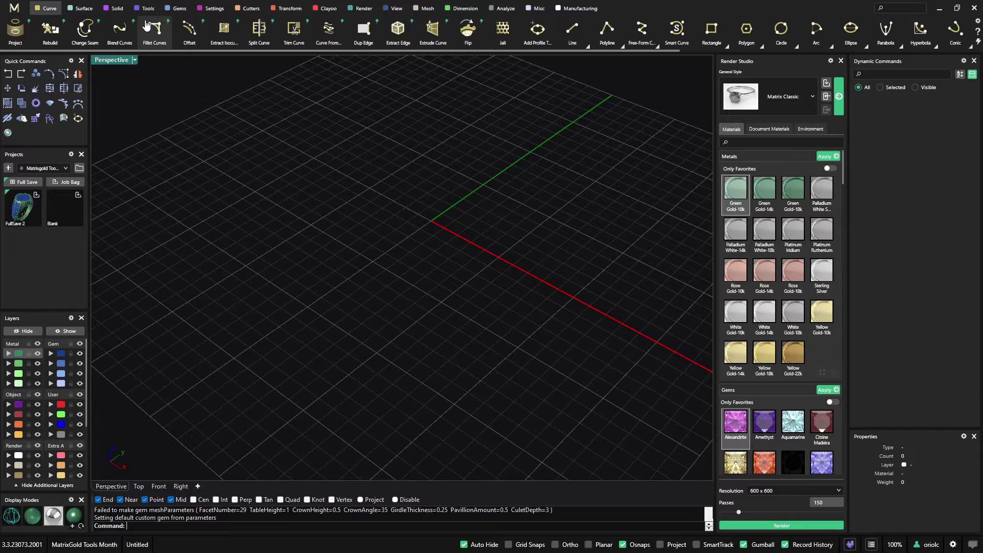
{"action": "left_click", "coordinate": [183, 8]}
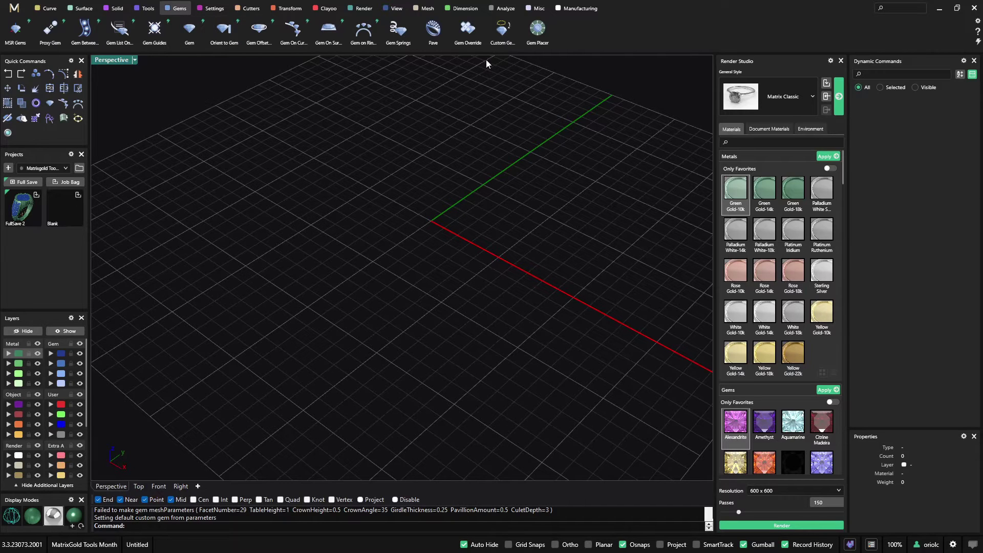
{"action": "right_click_drag", "start_coordinate": [437, 297], "coordinate": [348, 251]}
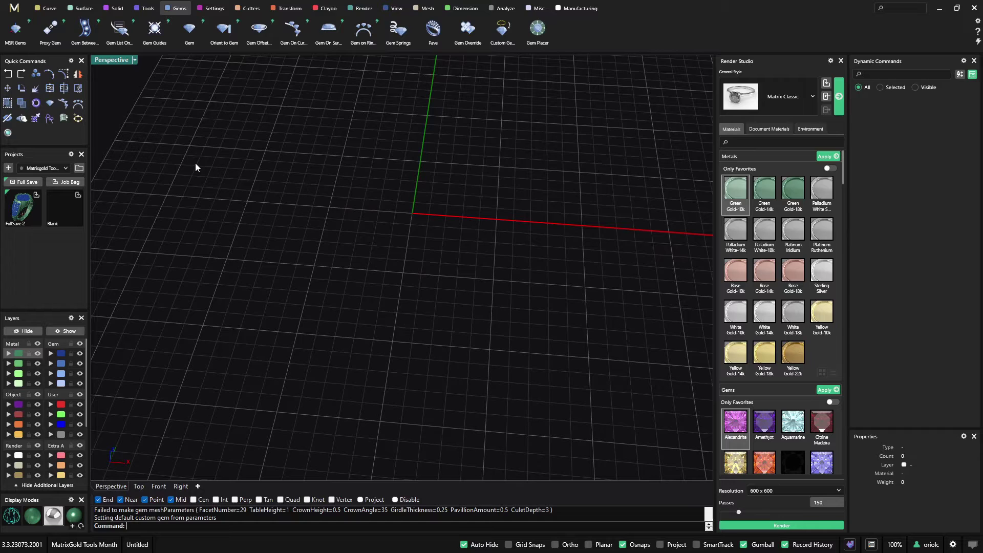
{"action": "type", "text": "Picture"}
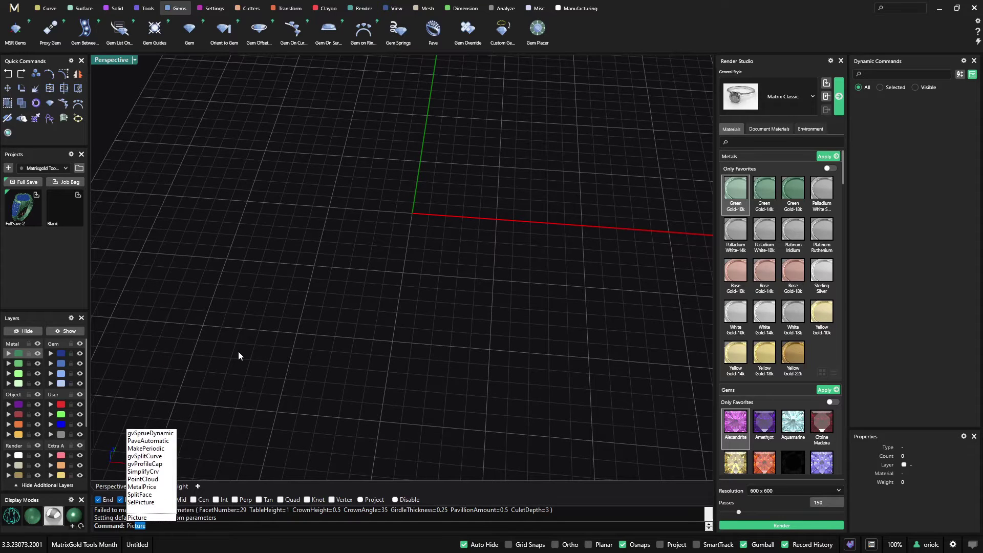
{"action": "key", "text": "Return"}
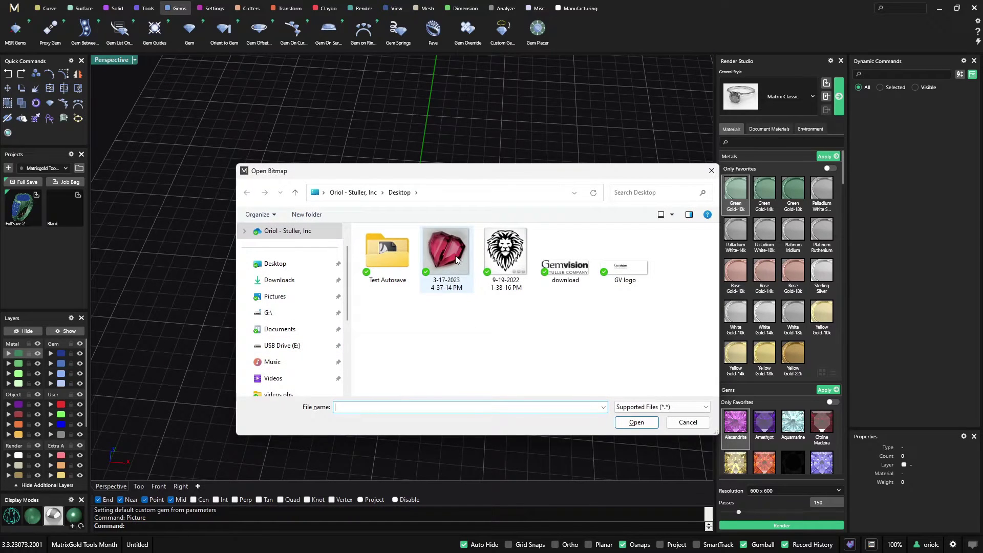
{"action": "left_click", "coordinate": [456, 256]}
{"action": "left_click", "coordinate": [636, 422]}
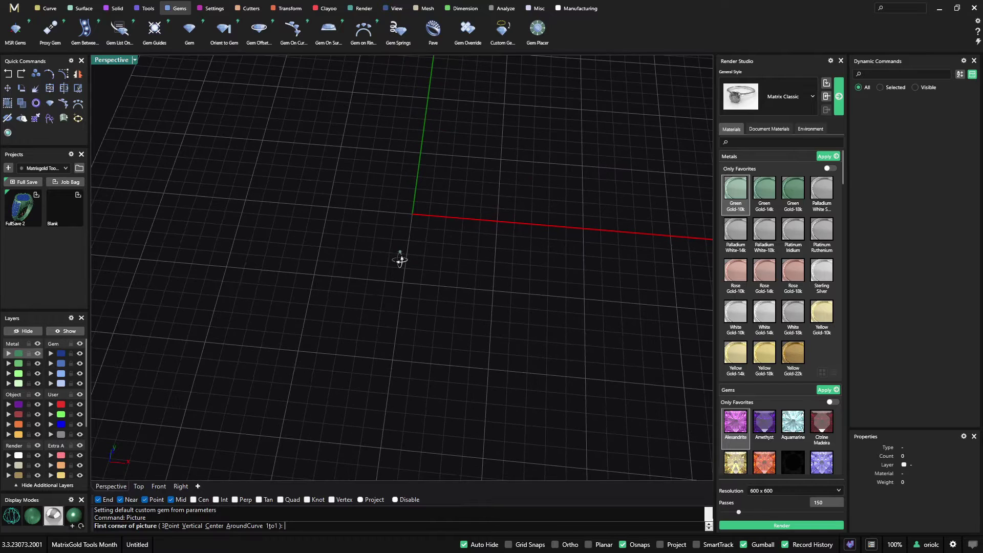
{"action": "left_click", "coordinate": [341, 137]}
{"action": "left_click", "coordinate": [438, 316]}
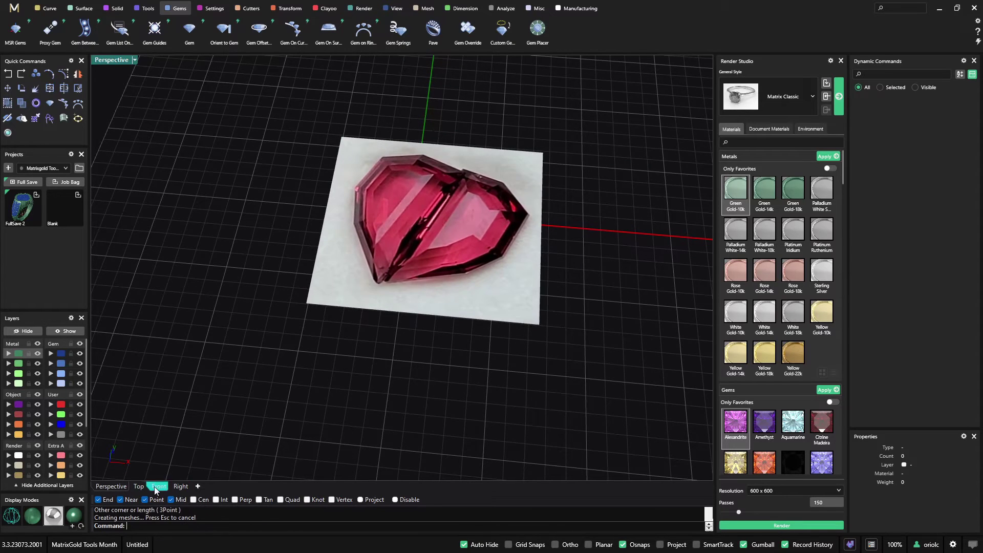
- In the Top view, rotate the picture until the heart's dividing line is vertical and shift it towards the green axis
{"action": "left_click", "coordinate": [140, 486]}
{"action": "left_click", "coordinate": [394, 307]}
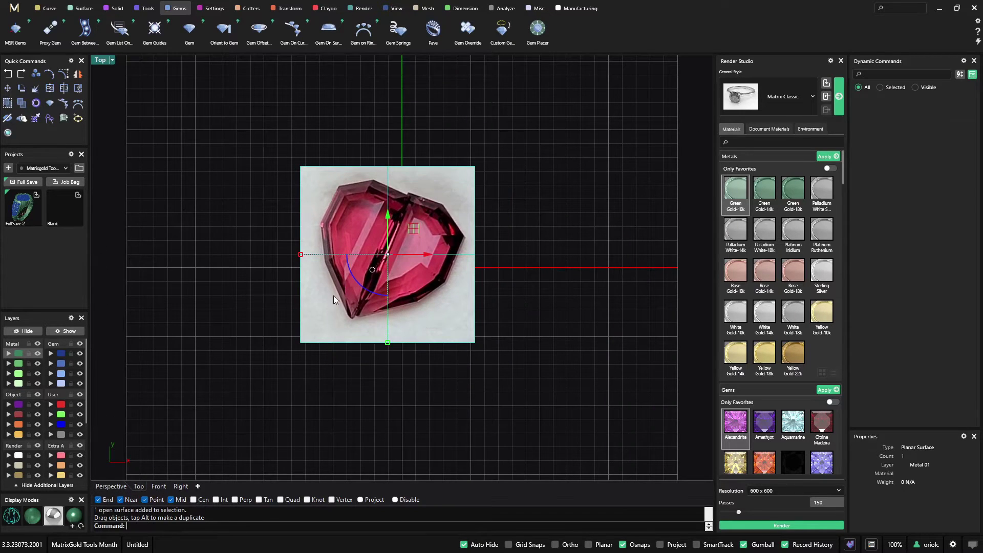
{"action": "left_click_drag", "start_coordinate": [349, 284], "coordinate": [372, 290]}
{"action": "left_click_drag", "start_coordinate": [404, 219], "coordinate": [434, 214]}
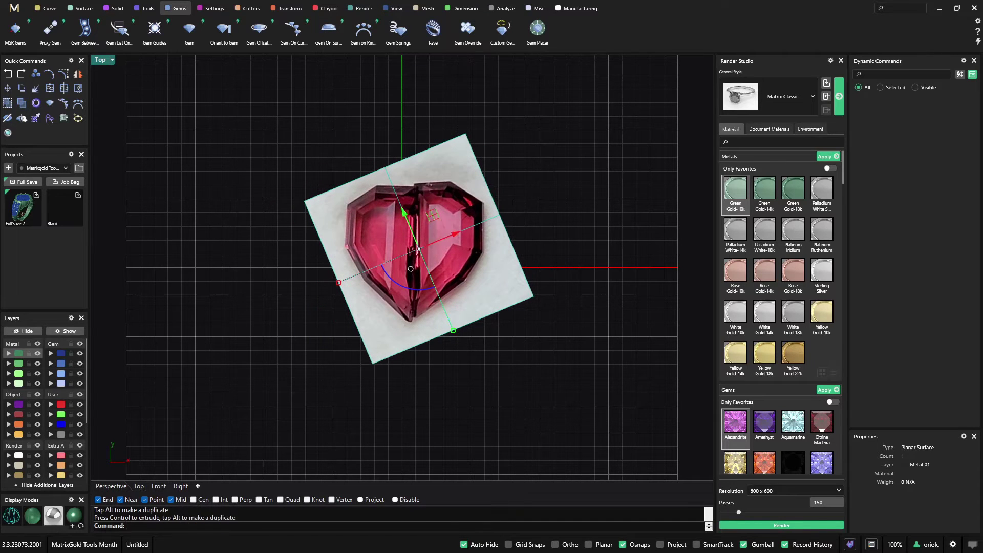
- Move the picture to the Metal 02 layer, lock that layer and deselect the picture
{"action": "left_click", "coordinate": [9, 364]}
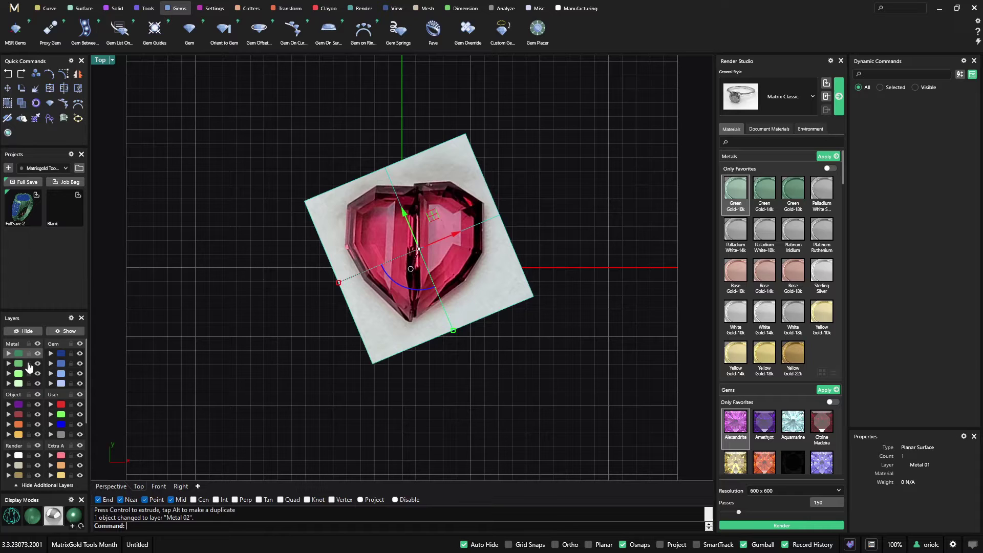
{"action": "left_click", "coordinate": [236, 333]}
- Trace the outer edge of the heart's left half with a closed six-corner polyline
{"action": "scroll", "coordinate": [416, 236], "scroll_direction": "up", "scroll_amount": 4}
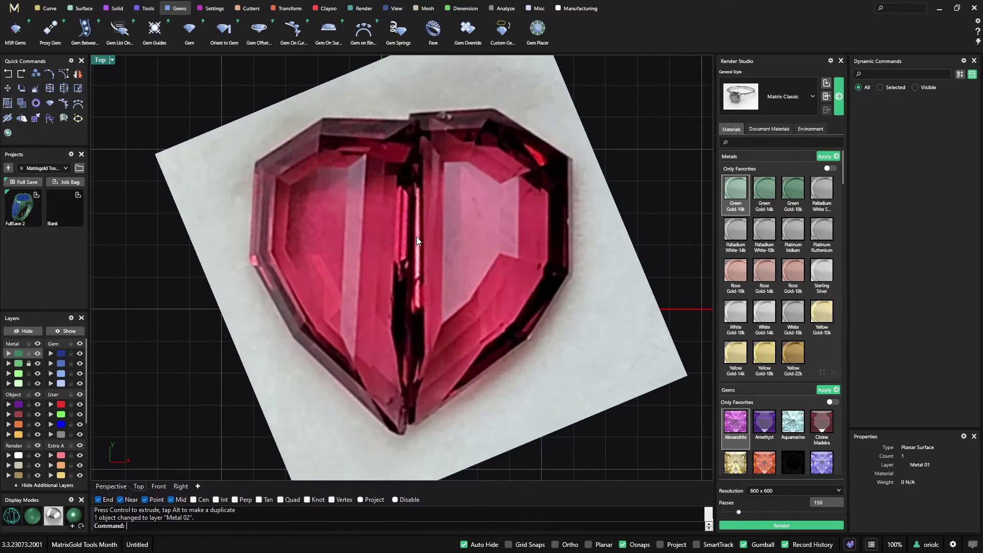
{"action": "scroll", "coordinate": [430, 200], "scroll_direction": "down", "scroll_amount": 1}
{"action": "right_click_drag", "start_coordinate": [431, 175], "coordinate": [432, 141]}
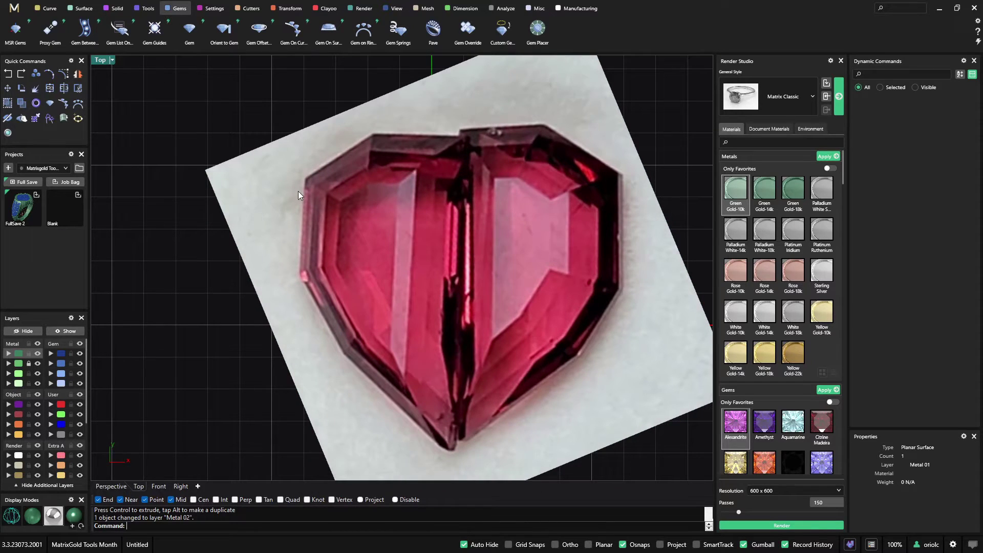
{"action": "left_click", "coordinate": [46, 8]}
{"action": "left_click", "coordinate": [607, 29]}
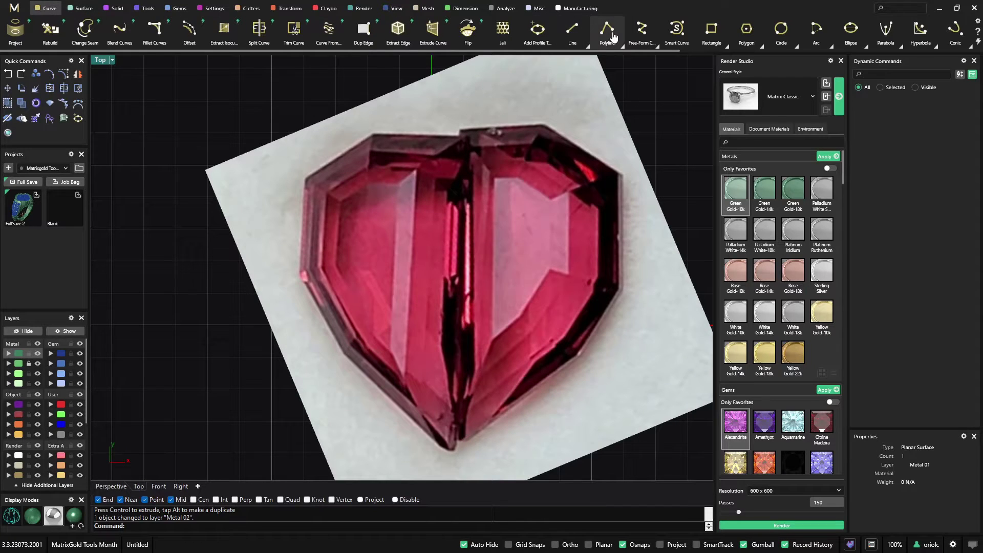
{"action": "left_click", "coordinate": [471, 136]}
{"action": "left_click", "coordinate": [374, 136]}
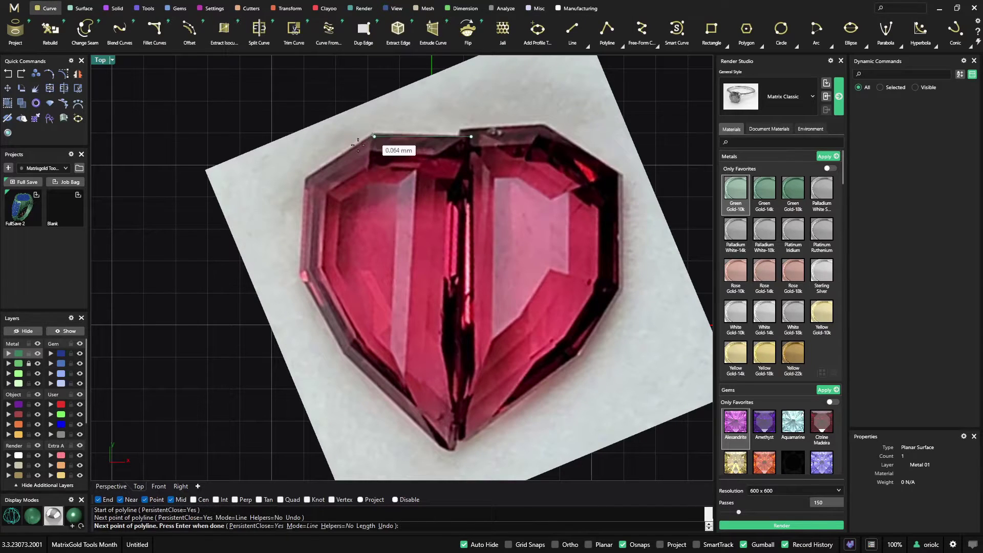
{"action": "left_click", "coordinate": [304, 180]}
{"action": "left_click", "coordinate": [303, 277]}
{"action": "left_click", "coordinate": [344, 357]}
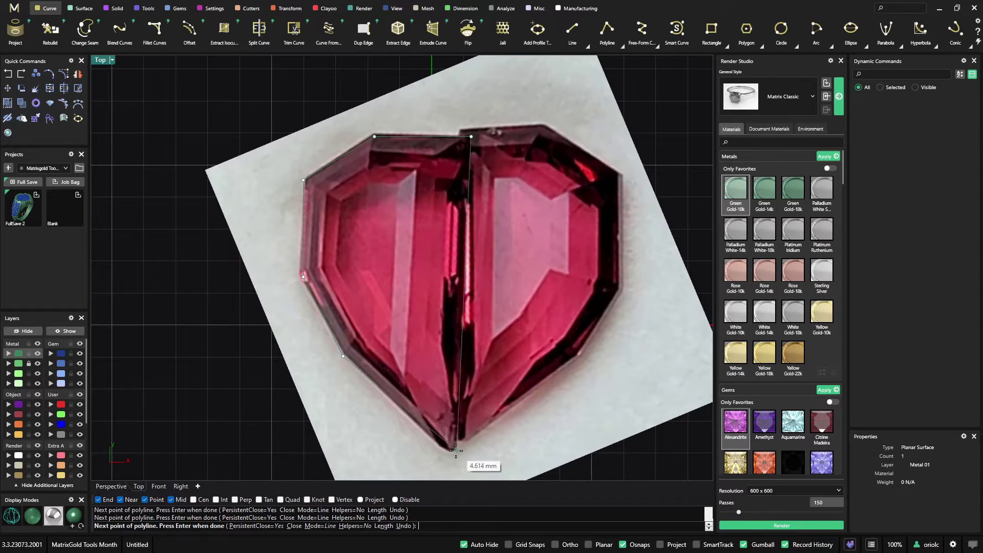
{"action": "left_click", "coordinate": [453, 450]}
{"action": "key", "text": "Return"}
- Hide the picture's Metal 02 layer and shift the outline's lowest corner along X to make the long straight edge vertical
{"action": "left_click", "coordinate": [38, 365]}
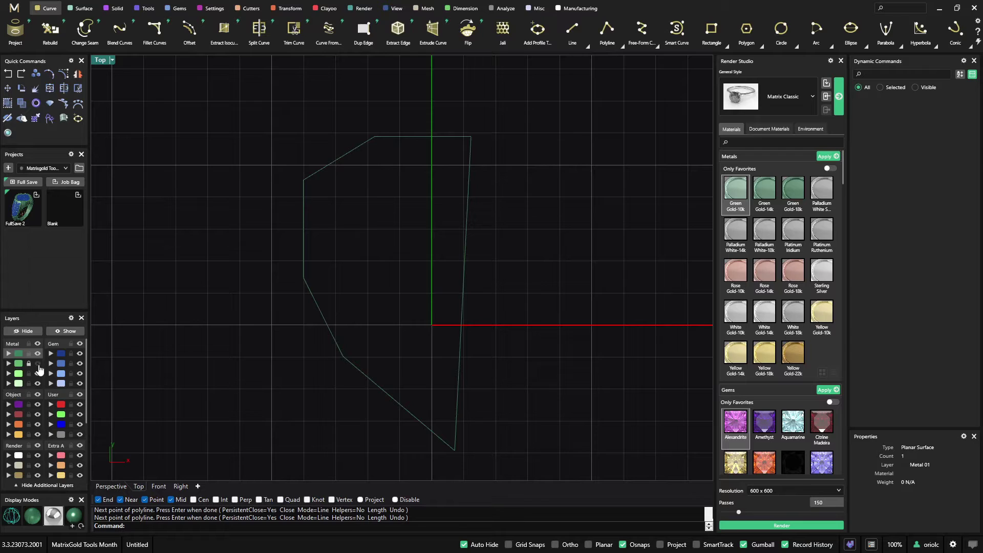
{"action": "left_click", "coordinate": [463, 276]}
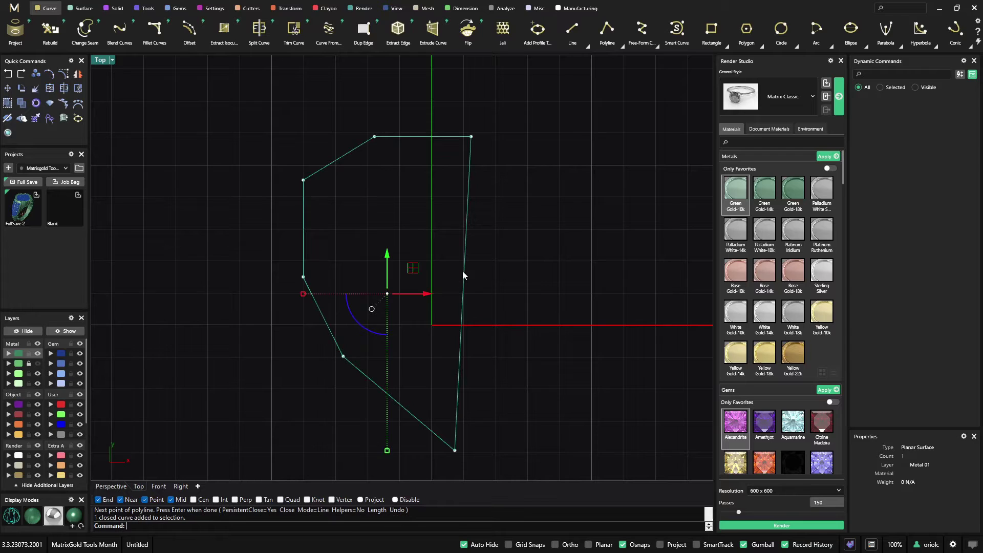
{"action": "left_click", "coordinate": [454, 451]}
{"action": "left_click_drag", "start_coordinate": [472, 452], "coordinate": [499, 453]}
{"action": "left_click", "coordinate": [552, 391]}
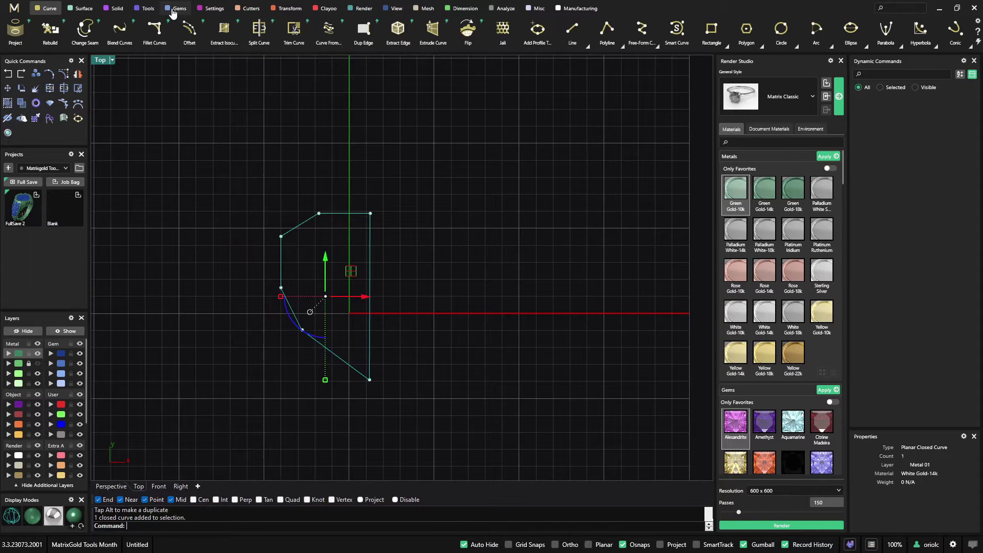
- Try to build a custom gem from the closed outline without selecting any facet points, and inspect its preview in Perspective
{"action": "left_click", "coordinate": [173, 10]}
{"action": "left_click", "coordinate": [502, 37]}
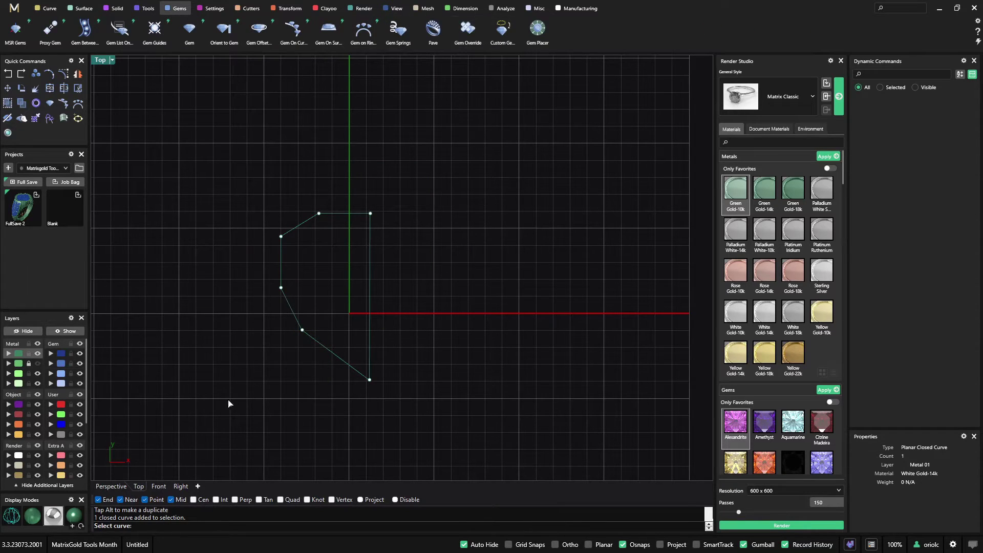
{"action": "left_click", "coordinate": [368, 294]}
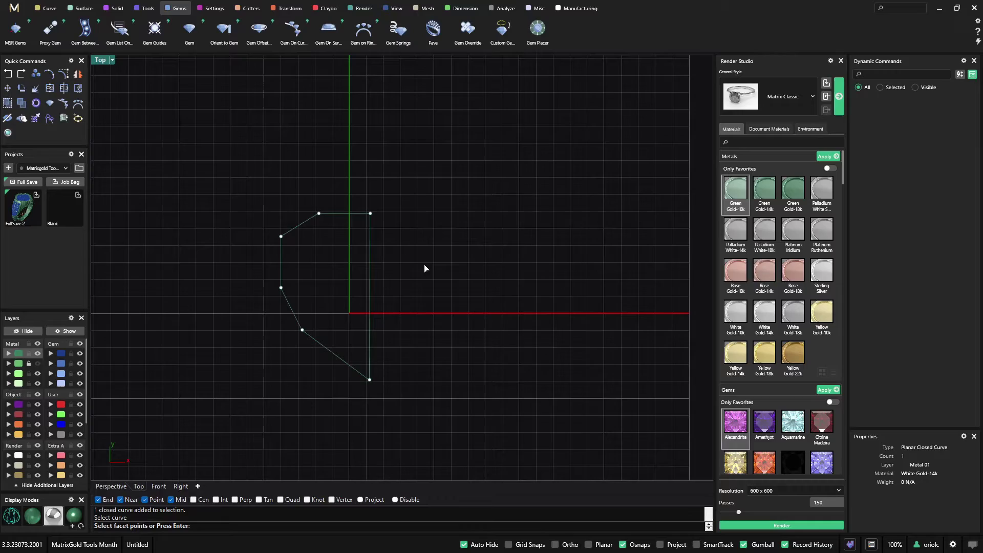
{"action": "key", "text": "Return"}
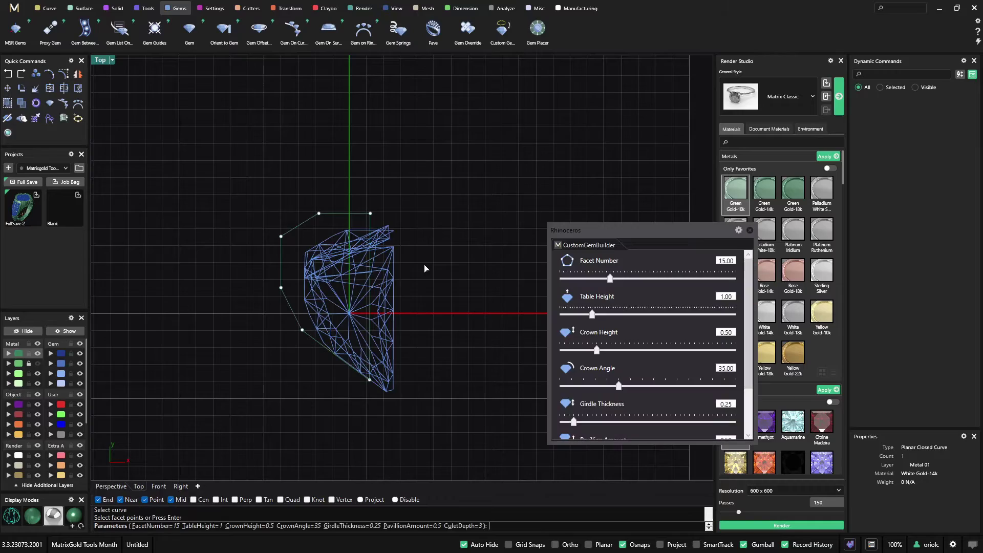
{"action": "left_click", "coordinate": [114, 487]}
{"action": "right_click_drag", "start_coordinate": [332, 166], "coordinate": [255, 162]}
{"action": "scroll", "coordinate": [326, 265], "scroll_direction": "up", "scroll_amount": 5}
{"action": "right_click_drag", "start_coordinate": [435, 210], "coordinate": [502, 263], "text": "shift"}
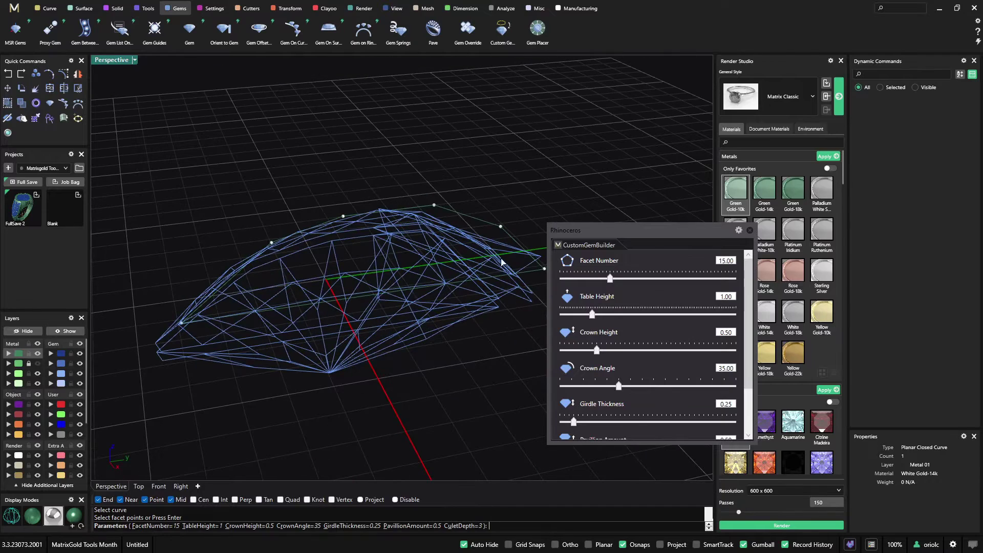
- Try a Facet Number of 26 for the custom gem, inspect the preview from above and close the Custom Gem Builder
{"action": "left_click_drag", "start_coordinate": [624, 244], "coordinate": [657, 238]}
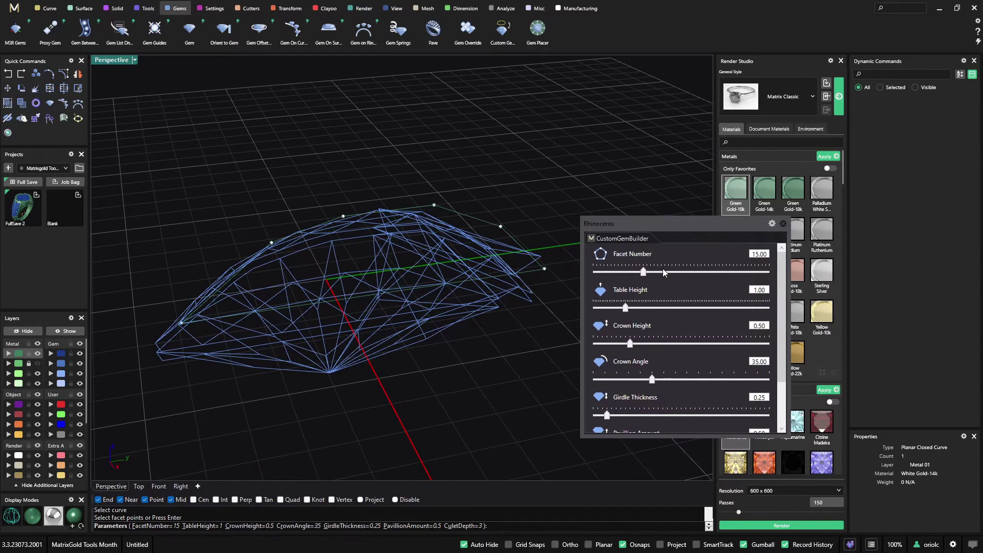
{"action": "left_click_drag", "start_coordinate": [646, 275], "coordinate": [678, 273]}
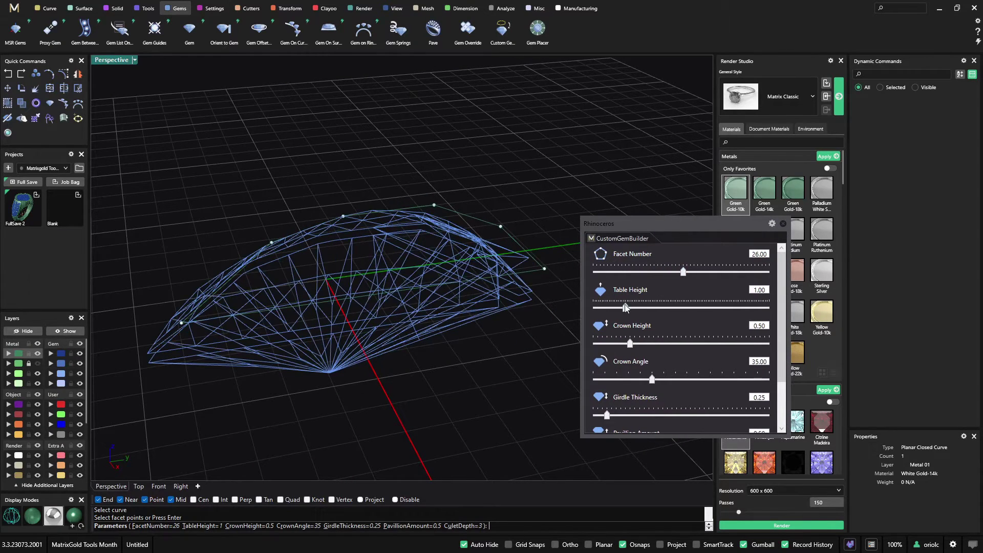
{"action": "right_click_drag", "start_coordinate": [484, 295], "coordinate": [518, 324]}
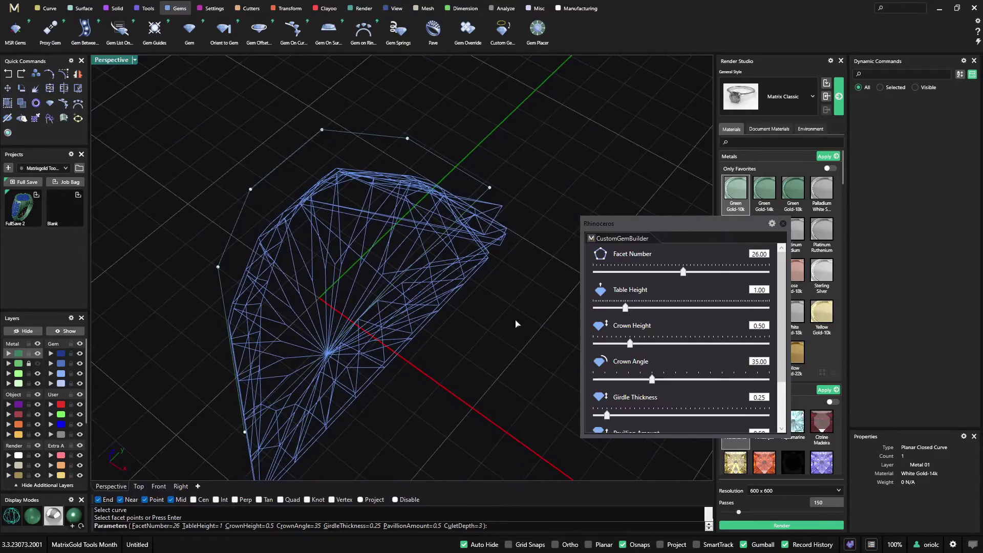
{"action": "right_click_drag", "start_coordinate": [486, 246], "coordinate": [519, 245]}
{"action": "key", "text": "Return"}
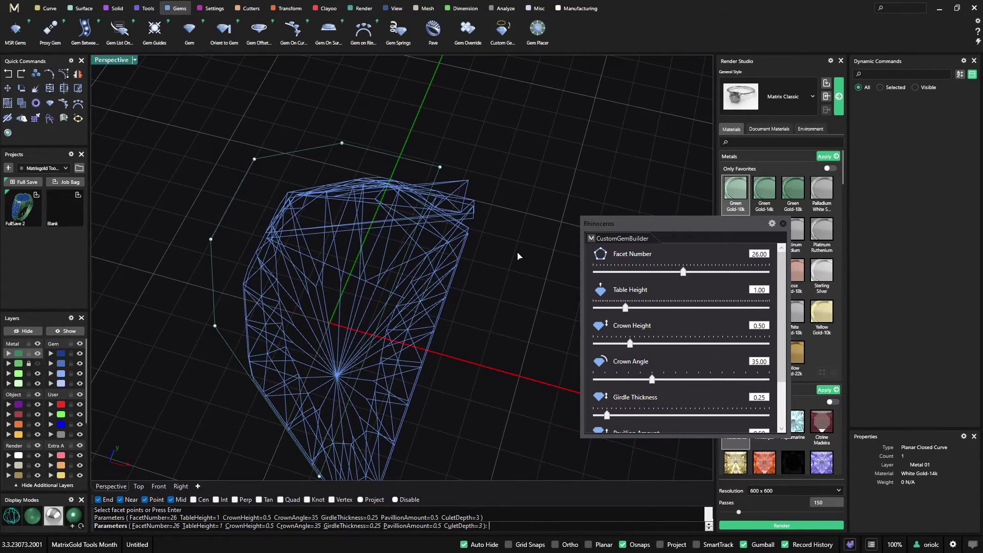
{"action": "right_click_drag", "start_coordinate": [421, 191], "coordinate": [456, 243]}
{"action": "left_click", "coordinate": [782, 224]}
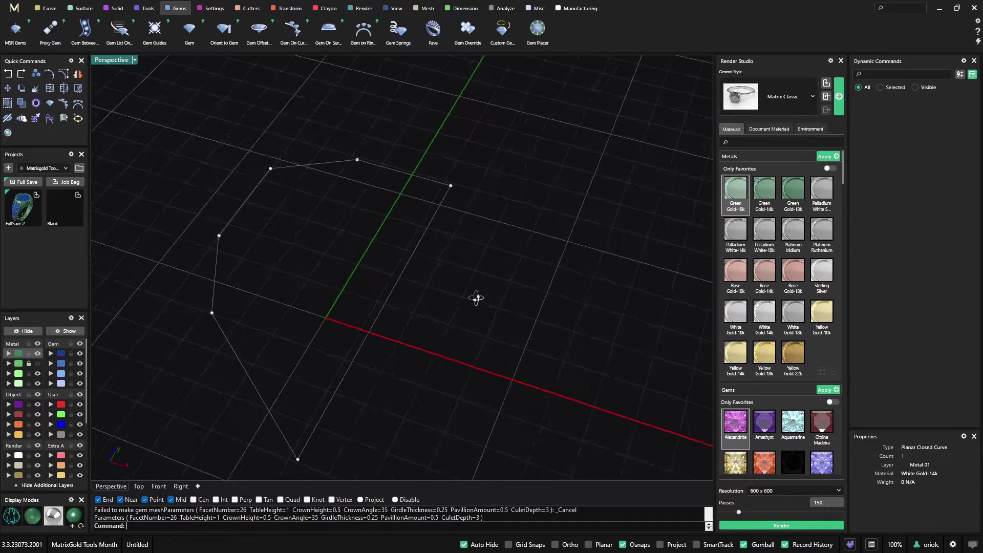
- Place a point object at the middle of each of the outline's six edges
{"action": "right_click_drag", "start_coordinate": [476, 299], "coordinate": [504, 304]}
{"action": "right_click_drag", "start_coordinate": [423, 272], "coordinate": [459, 302]}
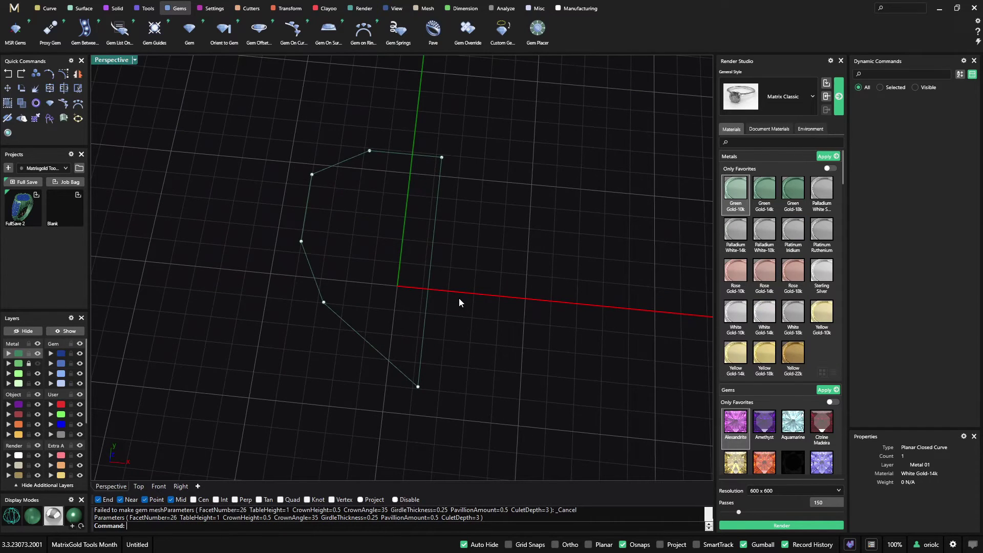
{"action": "type", "text": "Point"}
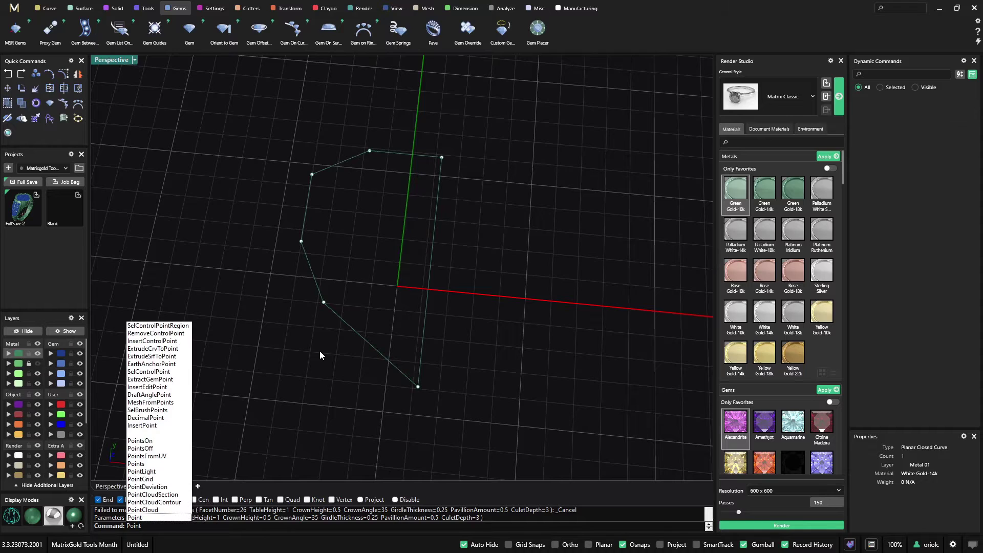
{"action": "key", "text": "Return"}
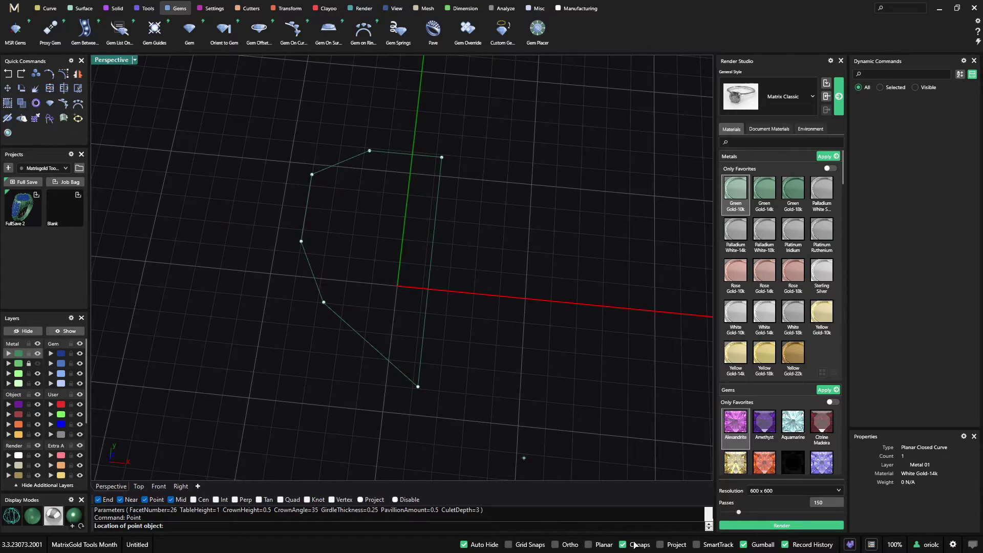
{"action": "left_click", "coordinate": [430, 265]}
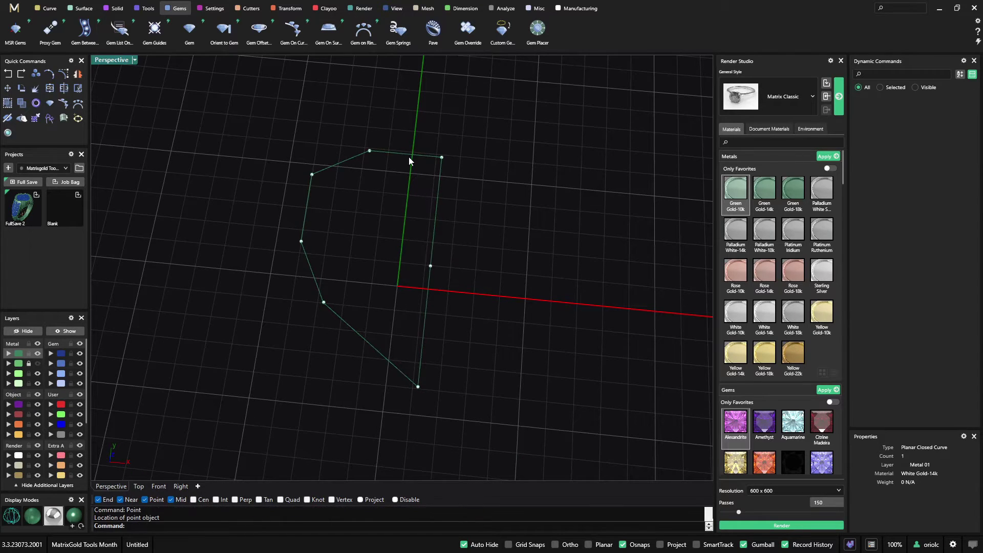
{"action": "left_click", "coordinate": [407, 152]}
{"action": "right_click_drag", "start_coordinate": [361, 168], "coordinate": [346, 172]}
{"action": "right_click", "coordinate": [344, 168]}
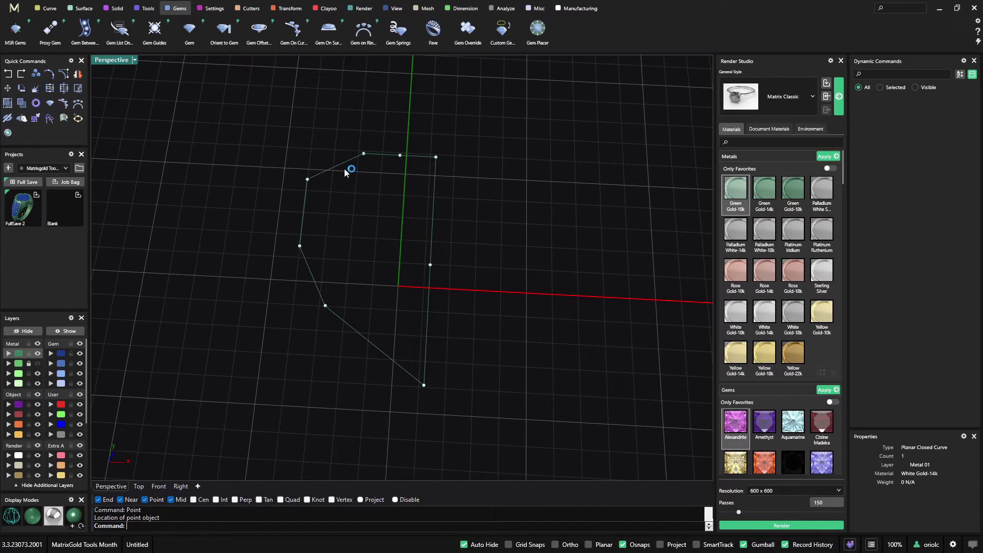
{"action": "left_click", "coordinate": [336, 166]}
{"action": "right_click", "coordinate": [328, 193]}
{"action": "left_click", "coordinate": [304, 213]}
{"action": "right_click", "coordinate": [315, 255]}
{"action": "left_click", "coordinate": [313, 276]}
{"action": "right_click", "coordinate": [342, 310]}
{"action": "left_click", "coordinate": [375, 345]}
- Start a custom gem from the half-heart outline, using the six edge-midpoint points as its facet points
{"action": "mouse_move", "coordinate": [569, 318]}
{"action": "right_mouse_down"}
{"action": "mouse_move", "coordinate": [562, 333]}
{"action": "mouse_move", "coordinate": [552, 323]}
{"action": "right_mouse_up"}
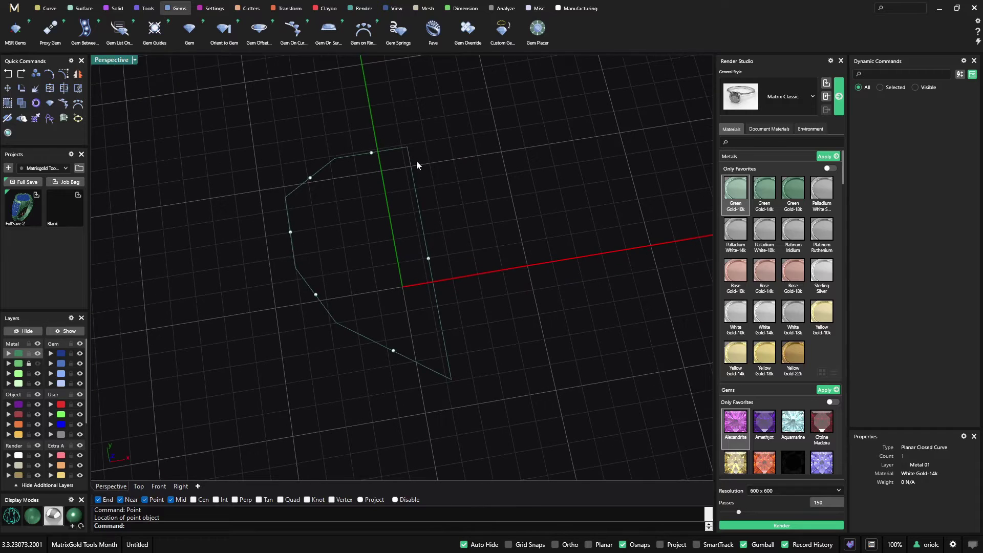
{"action": "left_click", "coordinate": [504, 35]}
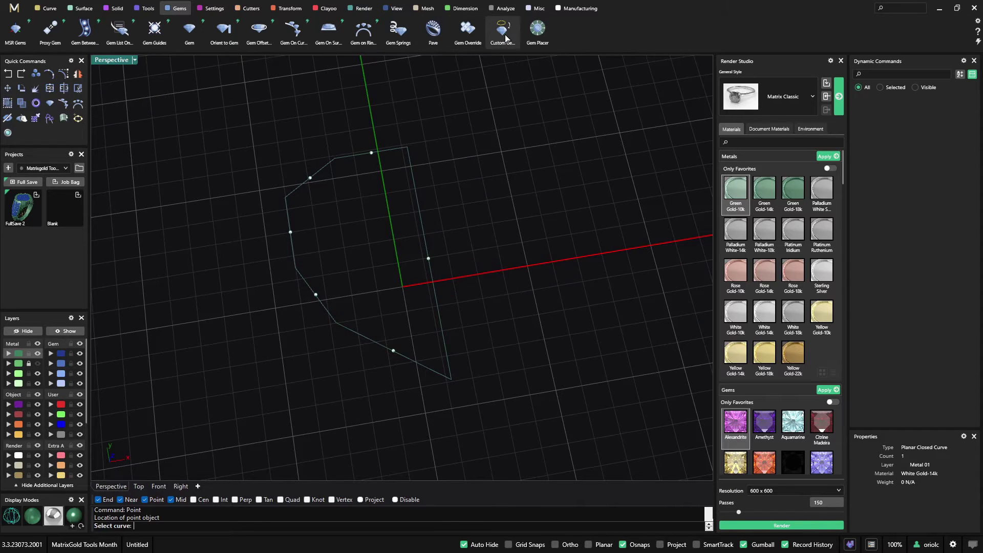
{"action": "left_click", "coordinate": [425, 223]}
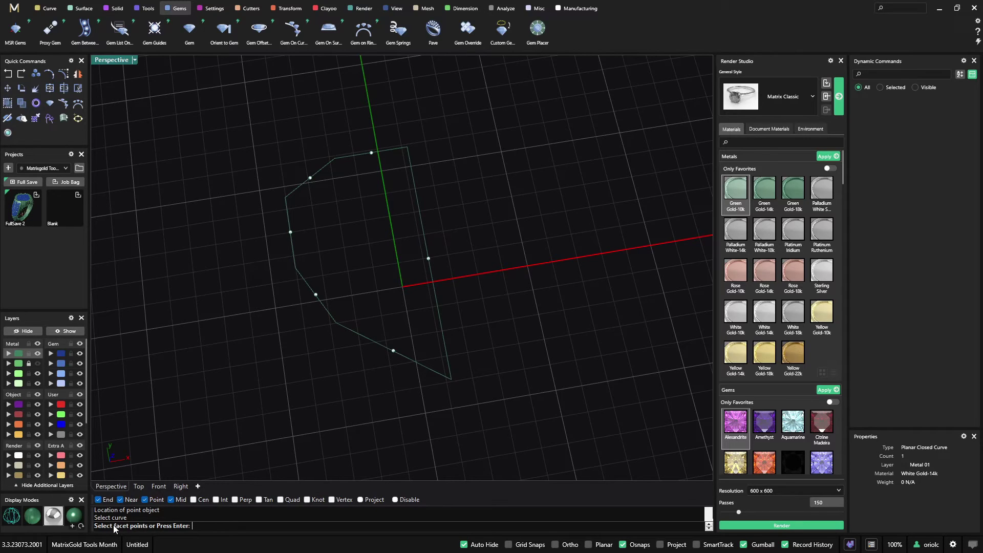
{"action": "left_click_drag", "start_coordinate": [225, 100], "coordinate": [490, 445]}
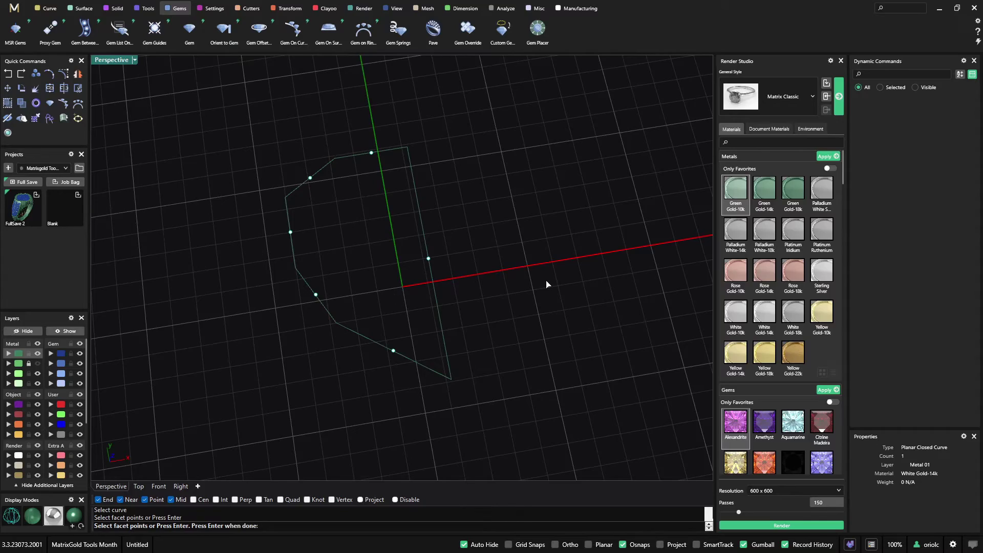
{"action": "key", "text": "Return"}
{"action": "right_click_drag", "start_coordinate": [374, 241], "coordinate": [529, 337]}
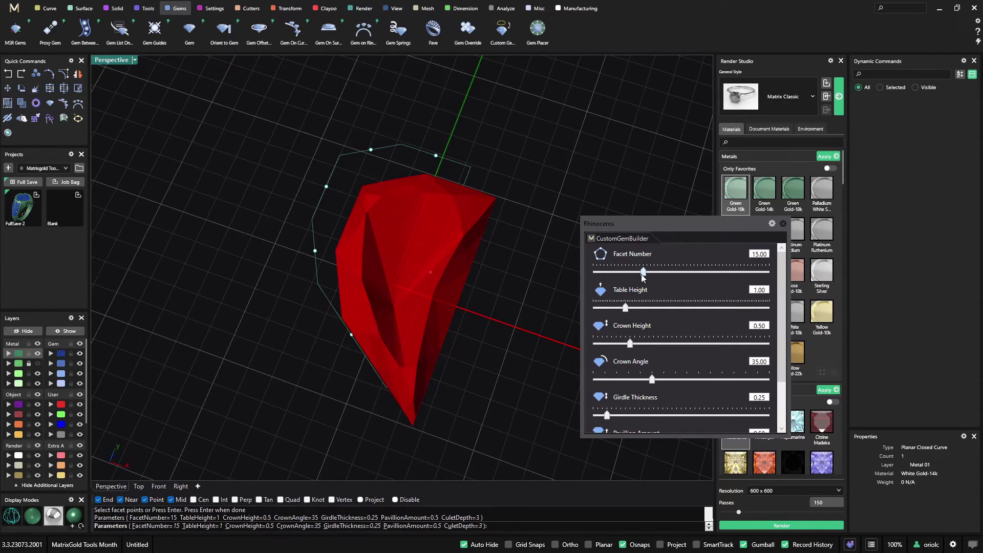
- Raise the half-heart gem's Facet Number above 27 and accept the custom gem
{"action": "left_click_drag", "start_coordinate": [642, 274], "coordinate": [683, 277]}
{"action": "mouse_move", "coordinate": [556, 321]}
{"action": "right_mouse_down"}
{"action": "mouse_move", "coordinate": [502, 256]}
{"action": "mouse_move", "coordinate": [432, 249]}
{"action": "mouse_move", "coordinate": [407, 202]}
{"action": "mouse_move", "coordinate": [566, 340]}
{"action": "mouse_move", "coordinate": [553, 323]}
{"action": "right_mouse_up"}
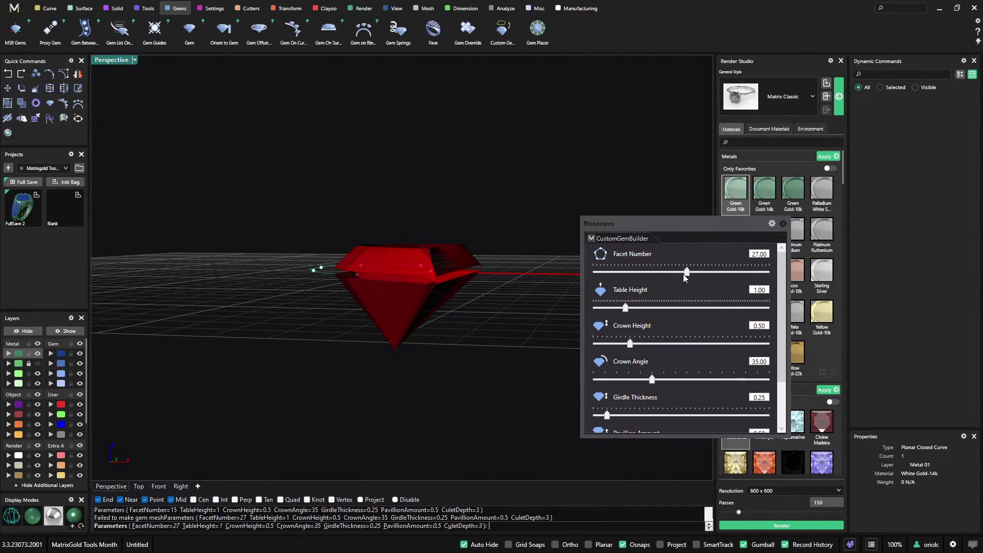
{"action": "left_click_drag", "start_coordinate": [714, 272], "coordinate": [719, 273]}
{"action": "right_click", "coordinate": [544, 305]}
{"action": "mouse_move", "coordinate": [544, 307]}
{"action": "right_mouse_down"}
{"action": "mouse_move", "coordinate": [542, 393]}
{"action": "mouse_move", "coordinate": [557, 424]}
{"action": "mouse_move", "coordinate": [609, 336]}
{"action": "mouse_move", "coordinate": [514, 342]}
{"action": "mouse_move", "coordinate": [529, 377]}
{"action": "mouse_move", "coordinate": [476, 323]}
{"action": "mouse_move", "coordinate": [446, 316]}
{"action": "mouse_move", "coordinate": [505, 324]}
{"action": "mouse_move", "coordinate": [542, 229]}
{"action": "mouse_move", "coordinate": [381, 251]}
{"action": "mouse_move", "coordinate": [359, 195]}
{"action": "right_mouse_up"}
- Create a Gem Offset Curve around the half-heart gem with a Girdle Spacing of 0.3 mm
{"action": "left_click", "coordinate": [386, 243]}
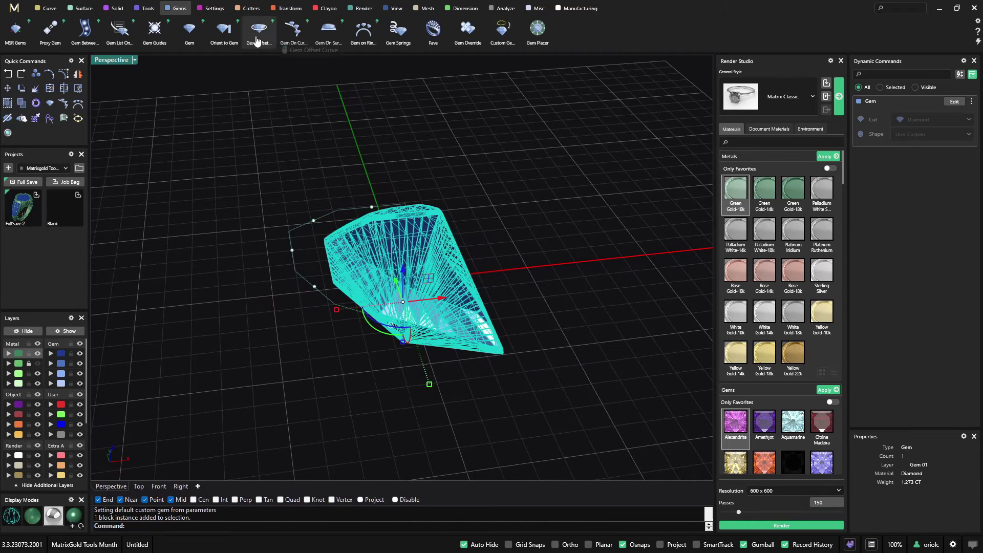
{"action": "left_click", "coordinate": [258, 29]}
{"action": "left_click_drag", "start_coordinate": [472, 263], "coordinate": [476, 261]}
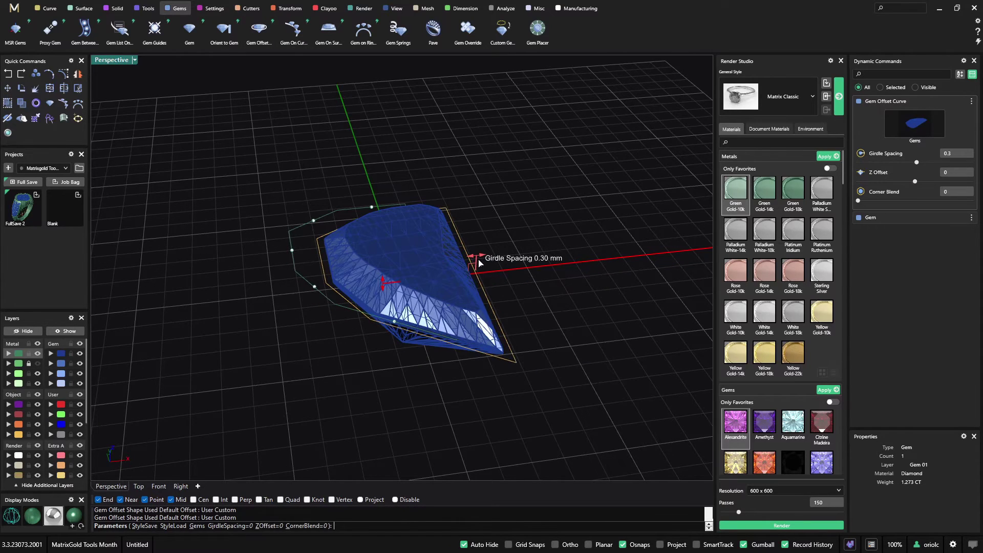
{"action": "right_click_drag", "start_coordinate": [476, 261], "coordinate": [509, 240]}
{"action": "key", "text": "Return"}
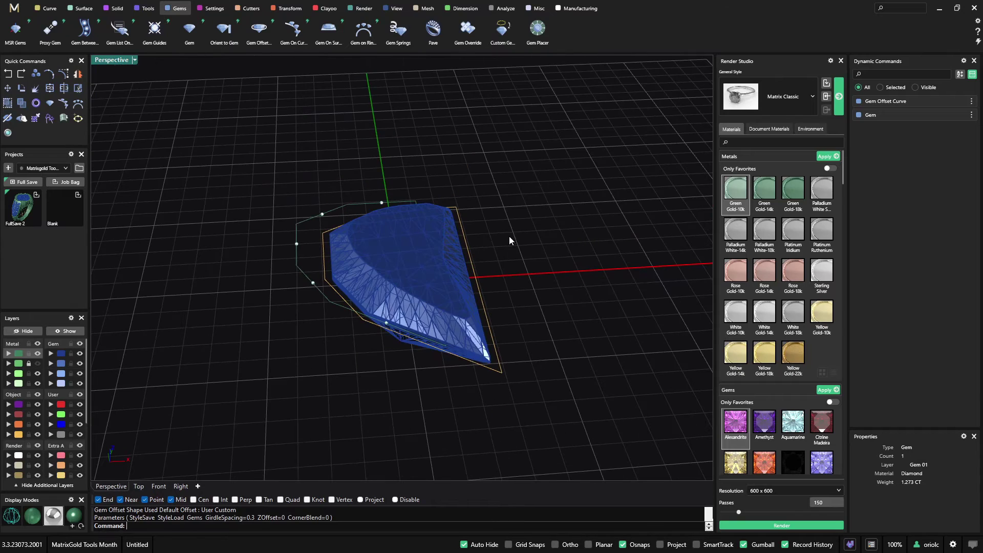
- Offset the gem offset curve outward by a Distance of 1 with the Sharp corner style
{"action": "left_click", "coordinate": [459, 218], "text": "shift"}
{"action": "left_click", "coordinate": [46, 8]}
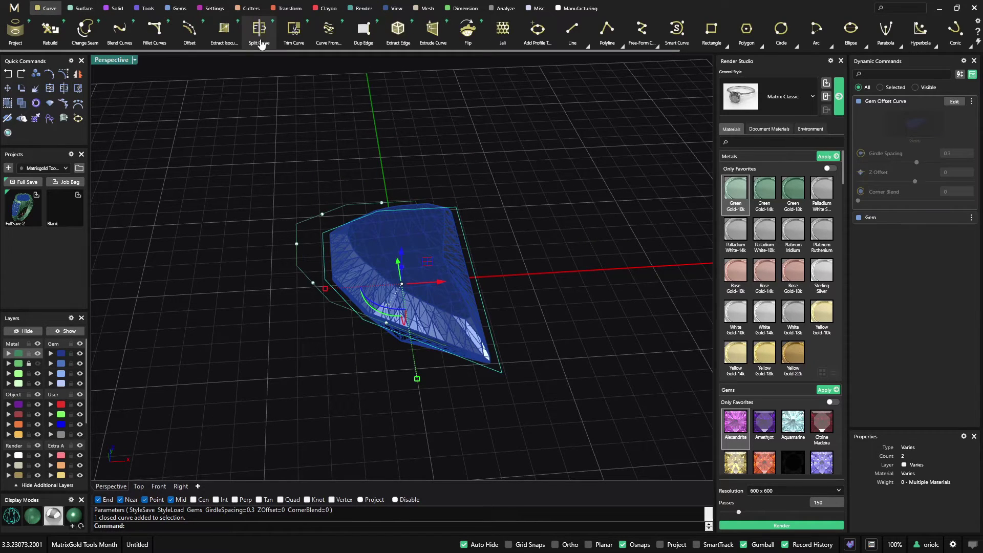
{"action": "left_click", "coordinate": [189, 30]}
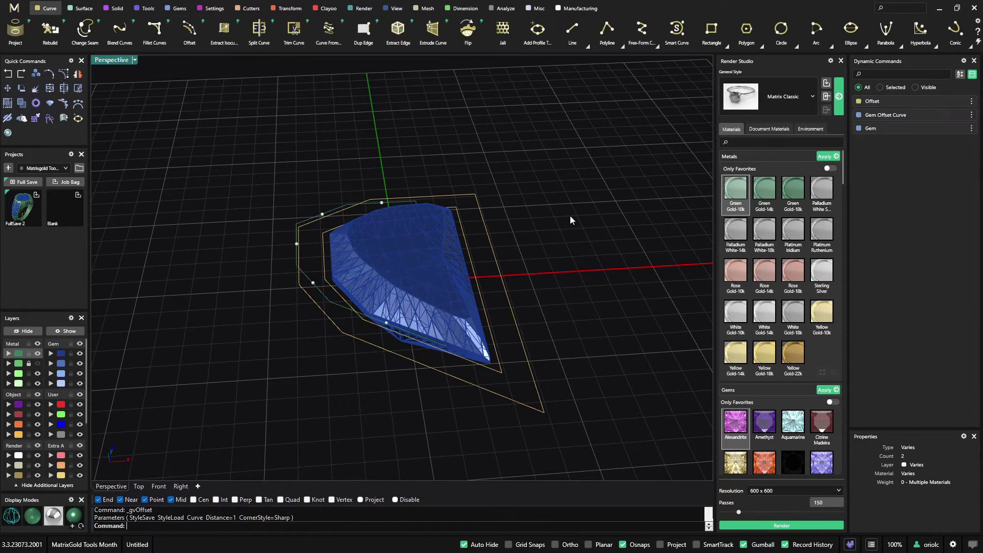
- Extrude the inner and outer offset curves together by a Distance of 1 with Cap on, forming a bezel around the gem
{"action": "left_click", "coordinate": [498, 265]}
{"action": "left_click", "coordinate": [475, 277], "text": "shift"}
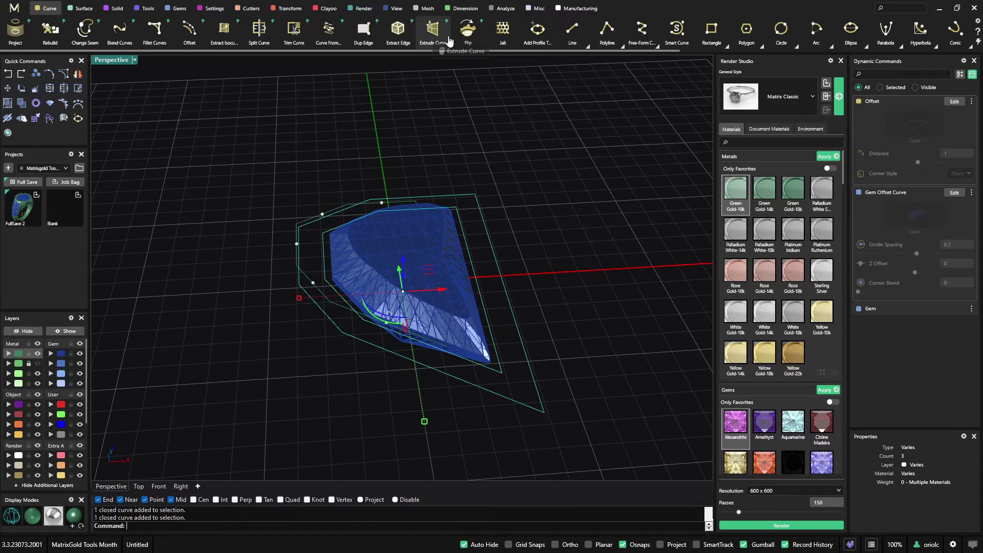
{"action": "left_click", "coordinate": [435, 42]}
{"action": "left_click", "coordinate": [967, 197]}
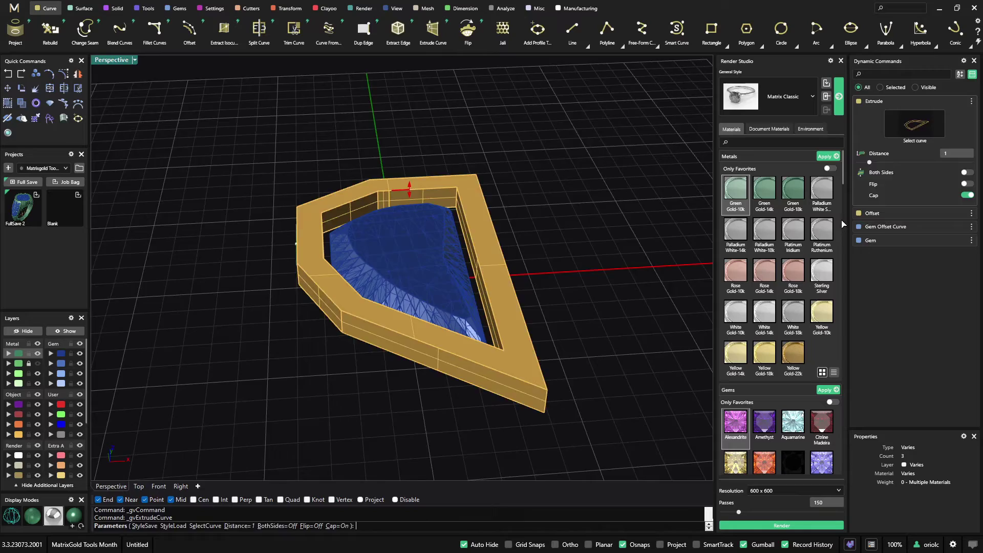
{"action": "right_click", "coordinate": [686, 220]}
{"action": "right_click_drag", "start_coordinate": [686, 220], "coordinate": [552, 194]}
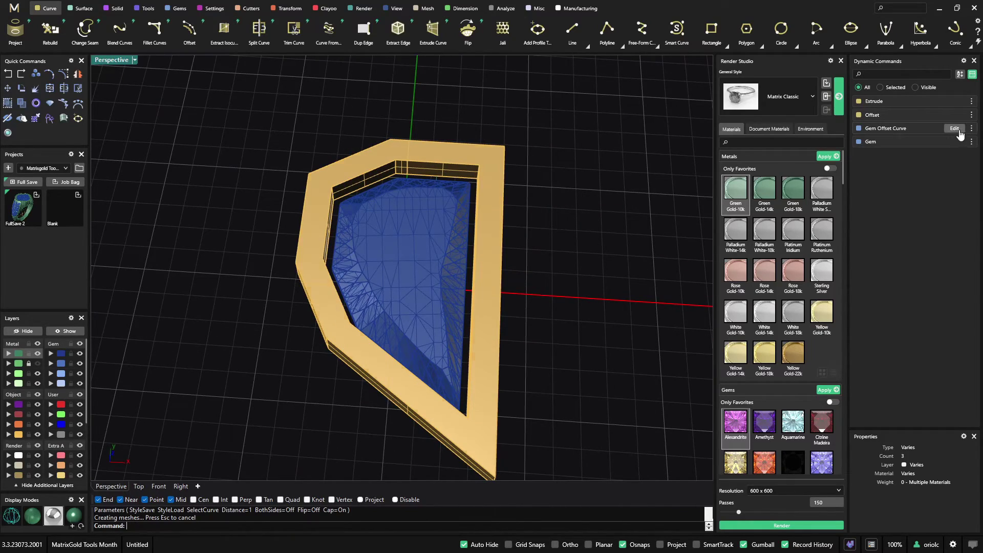
- Set the Gem Offset Curve's Girdle Spacing to -0.1 so the bezel overlaps the gem's edge
{"action": "left_click", "coordinate": [955, 130]}
{"action": "left_click_drag", "start_coordinate": [479, 281], "coordinate": [465, 280]}
{"action": "right_click", "coordinate": [512, 310]}
{"action": "right_click_drag", "start_coordinate": [517, 312], "coordinate": [524, 293]}
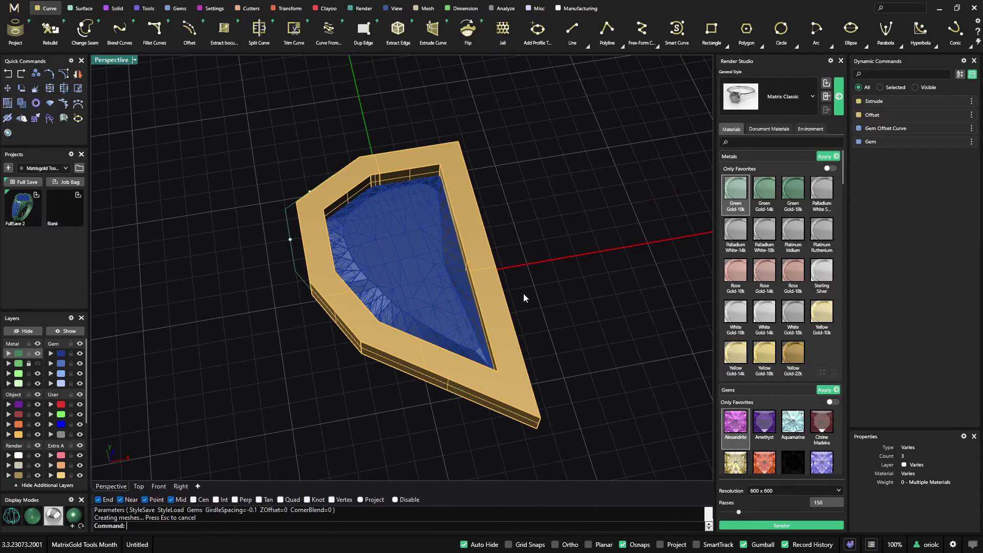
- Delete the bezel extrusion and clear the gem, curves and point objects from the scene
{"action": "left_click", "coordinate": [971, 101]}
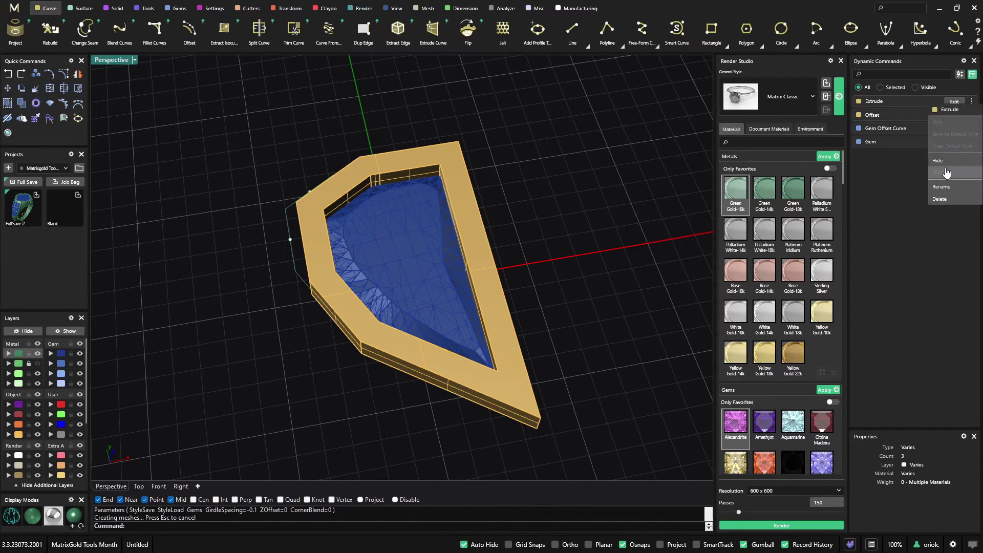
{"action": "left_click", "coordinate": [940, 199]}
{"action": "left_click_drag", "start_coordinate": [207, 125], "coordinate": [548, 450]}
{"action": "key", "text": "Delete"}
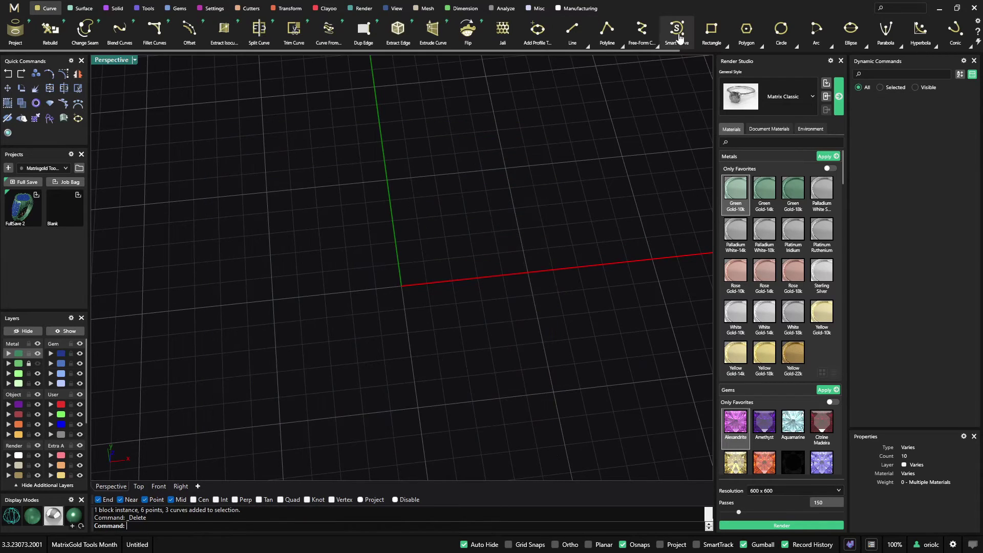
- Draw a closed seven-point Smart Curve around the origin as a rounded, bean-like outline with Symmetry set to None
{"action": "left_click", "coordinate": [678, 36]}
{"action": "left_click", "coordinate": [326, 214]}
{"action": "left_click", "coordinate": [428, 175]}
{"action": "left_click", "coordinate": [521, 218]}
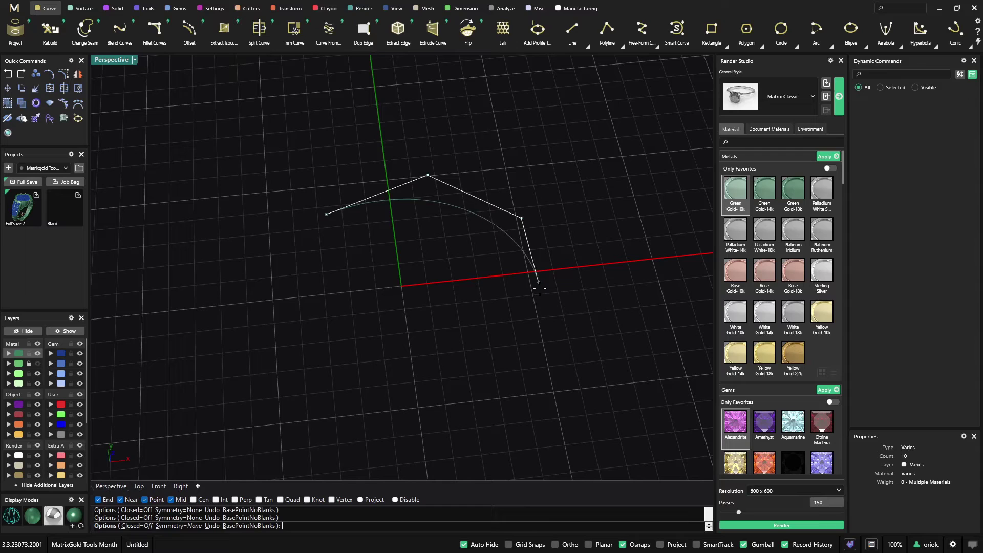
{"action": "left_click", "coordinate": [555, 321]}
{"action": "left_click", "coordinate": [449, 369]}
{"action": "left_click", "coordinate": [413, 301]}
{"action": "left_click", "coordinate": [273, 298]}
{"action": "left_click", "coordinate": [132, 526]}
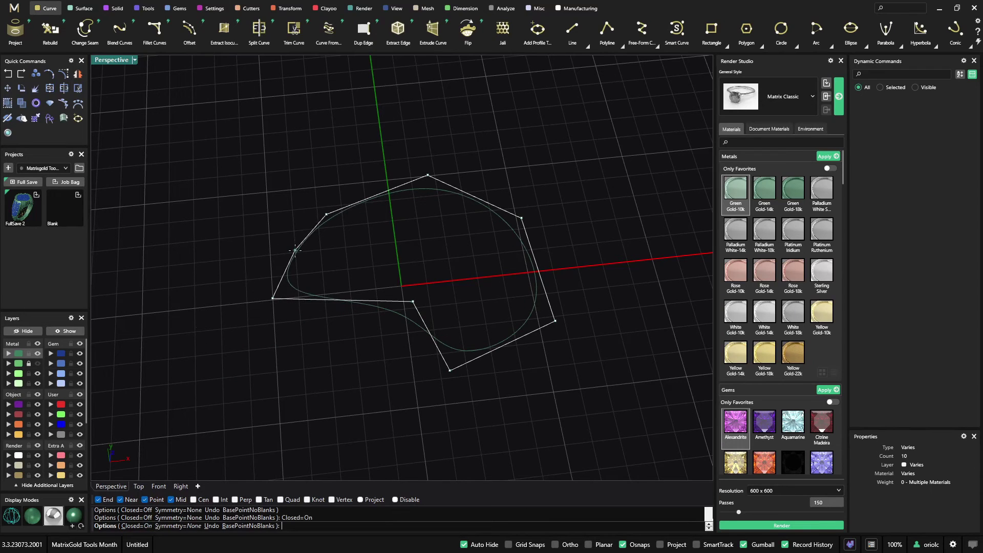
{"action": "right_click", "coordinate": [270, 233]}
- Try a custom gem from the rounded curve with default parameters and no facet points, inspect it in Perspective and delete it
{"action": "left_click", "coordinate": [502, 342]}
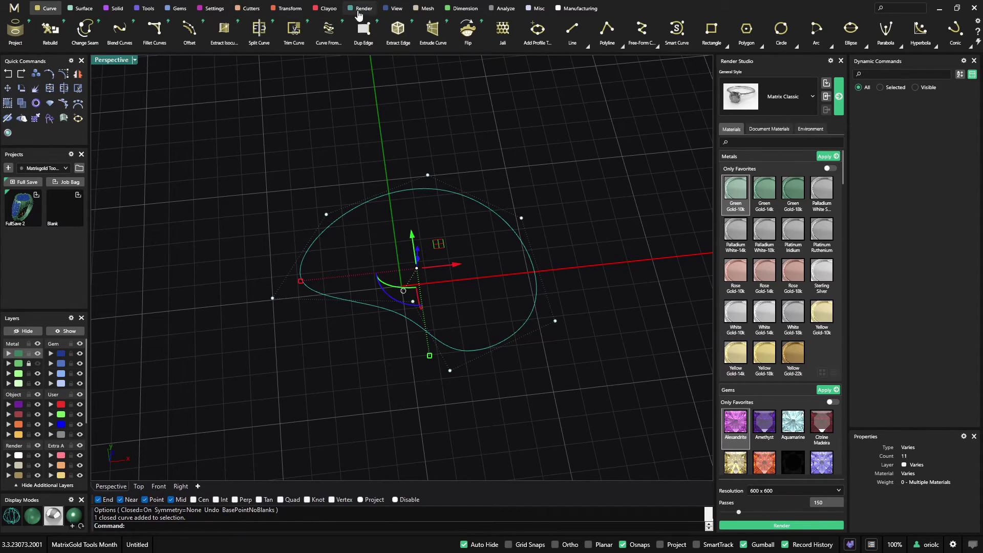
{"action": "left_click", "coordinate": [174, 9]}
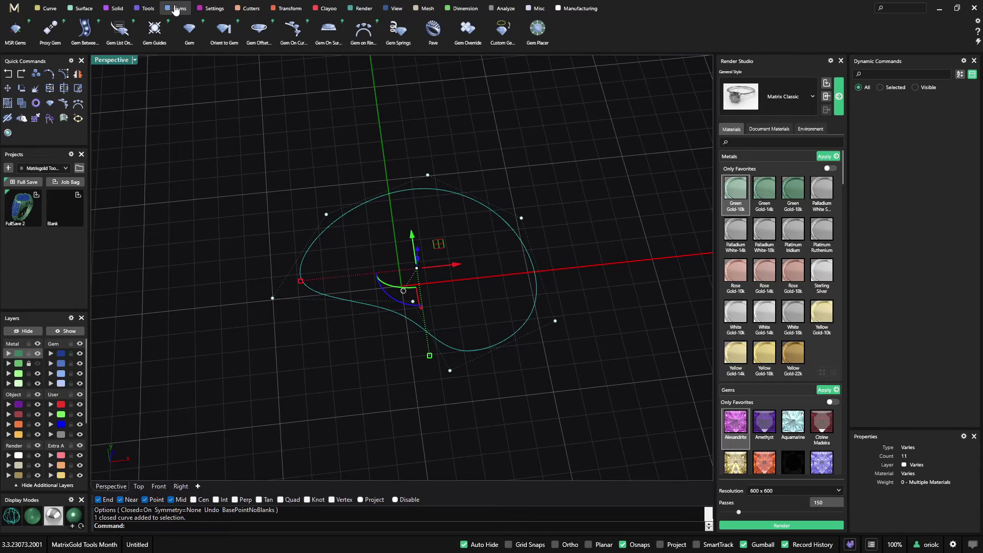
{"action": "left_click", "coordinate": [440, 32]}
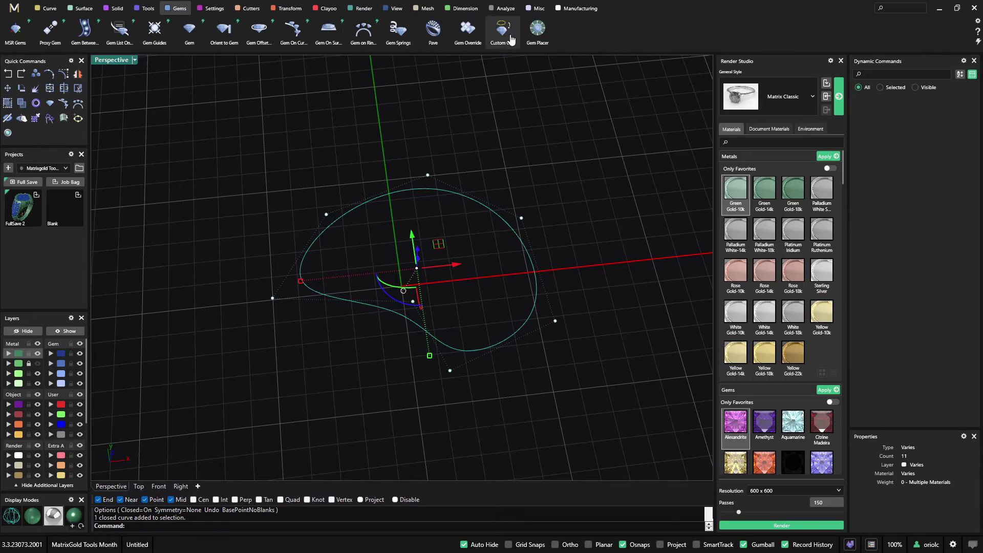
{"action": "right_click", "coordinate": [553, 198]}
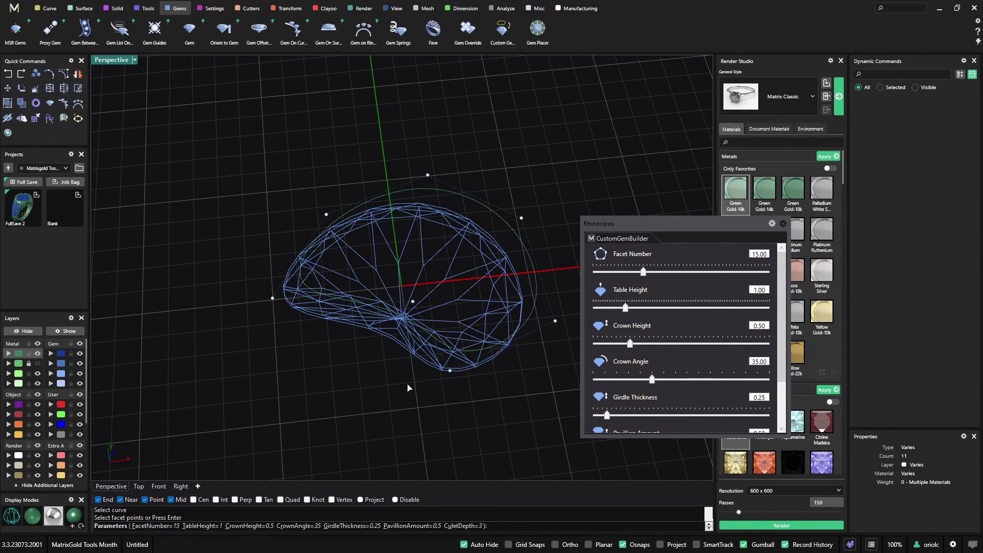
{"action": "right_click_drag", "start_coordinate": [408, 387], "coordinate": [329, 219]}
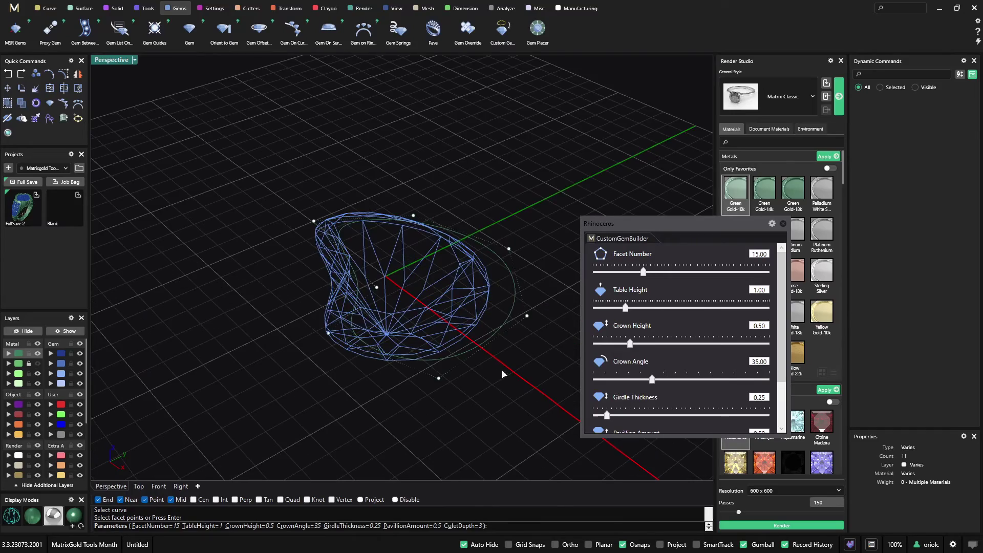
{"action": "right_click", "coordinate": [261, 345]}
{"action": "right_click_drag", "start_coordinate": [260, 346], "coordinate": [569, 367]}
{"action": "left_click", "coordinate": [460, 279]}
{"action": "key", "text": "Delete"}
- Start a custom gem from the rounded curve without facet points and inspect its preview from the side
{"action": "left_click", "coordinate": [502, 32]}
{"action": "left_click", "coordinate": [446, 188]}
{"action": "right_click", "coordinate": [450, 189]}
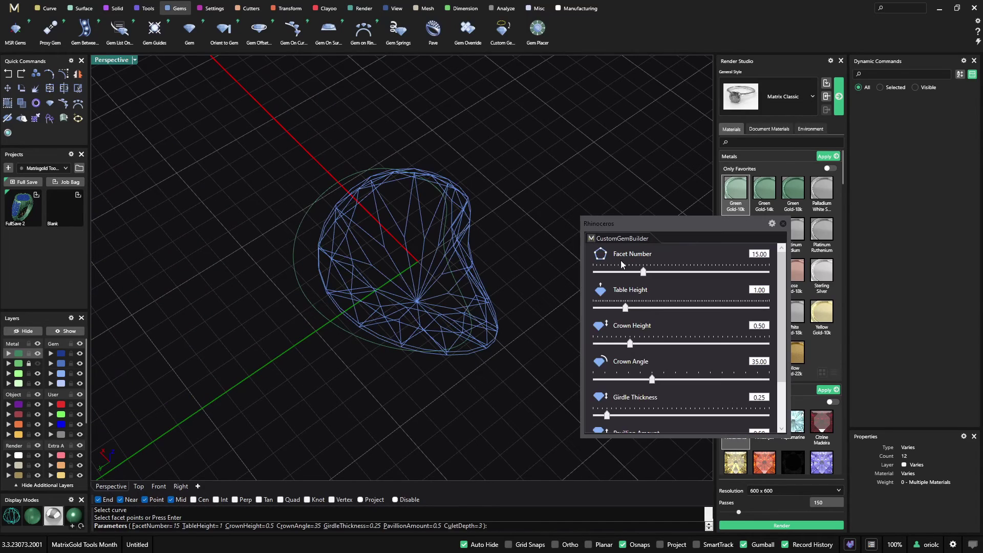
{"action": "left_click_drag", "start_coordinate": [683, 225], "coordinate": [752, 146]}
{"action": "right_click_drag", "start_coordinate": [483, 340], "coordinate": [501, 235]}
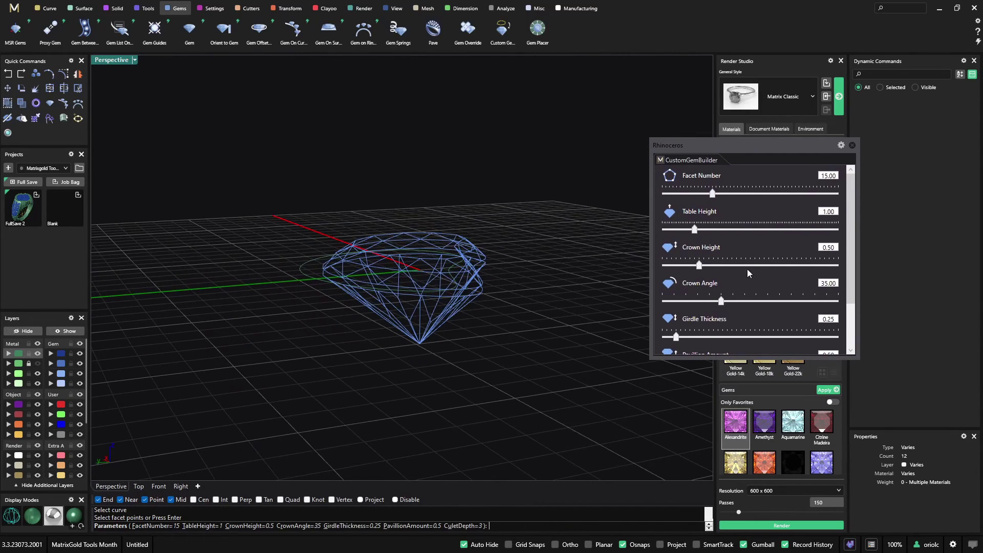
- Set the custom gem's Crown Angle to 25 and Girdle Thickness to 0.45, accept it and inspect the finished gem
{"action": "left_click", "coordinate": [708, 302]}
{"action": "scroll", "coordinate": [593, 307], "scroll_direction": "down", "scroll_amount": 1}
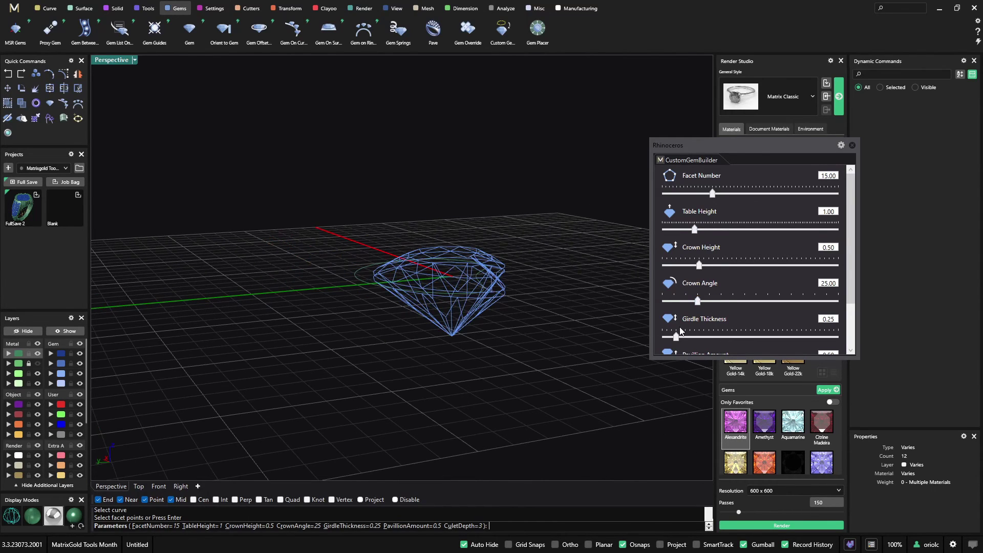
{"action": "left_click_drag", "start_coordinate": [763, 146], "coordinate": [781, 103]}
{"action": "left_click_drag", "start_coordinate": [788, 317], "coordinate": [782, 454]}
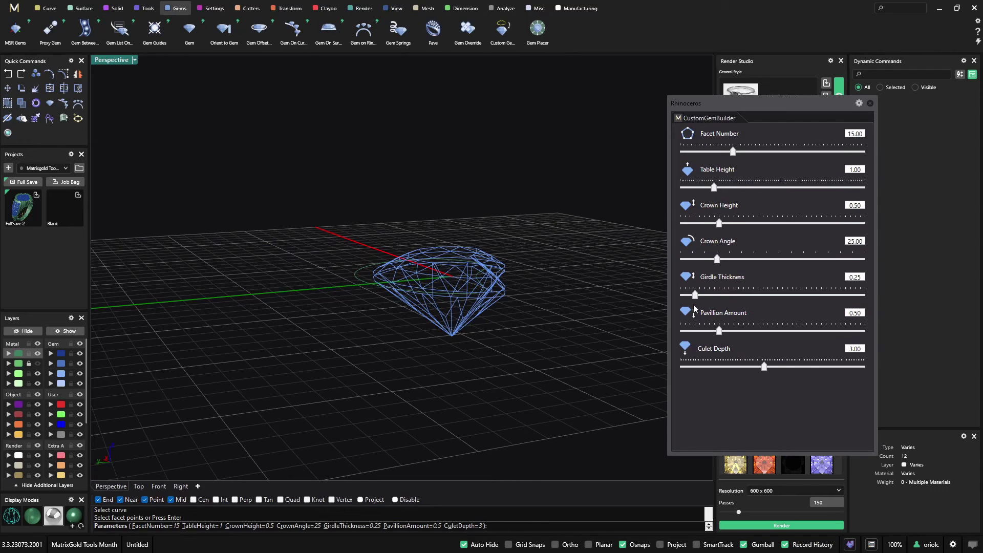
{"action": "left_click_drag", "start_coordinate": [695, 295], "coordinate": [714, 295]}
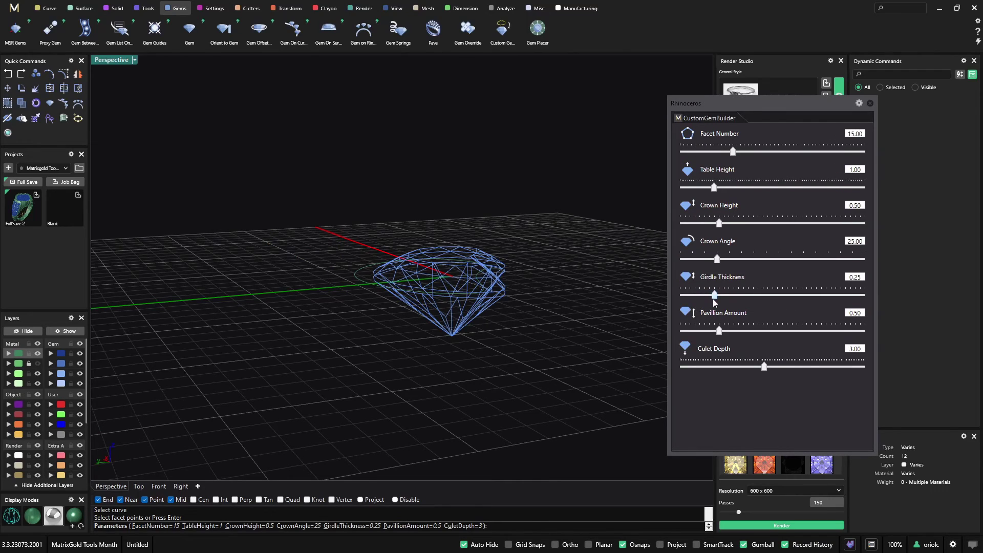
{"action": "right_click", "coordinate": [593, 335]}
{"action": "right_click_drag", "start_coordinate": [593, 335], "coordinate": [648, 251]}
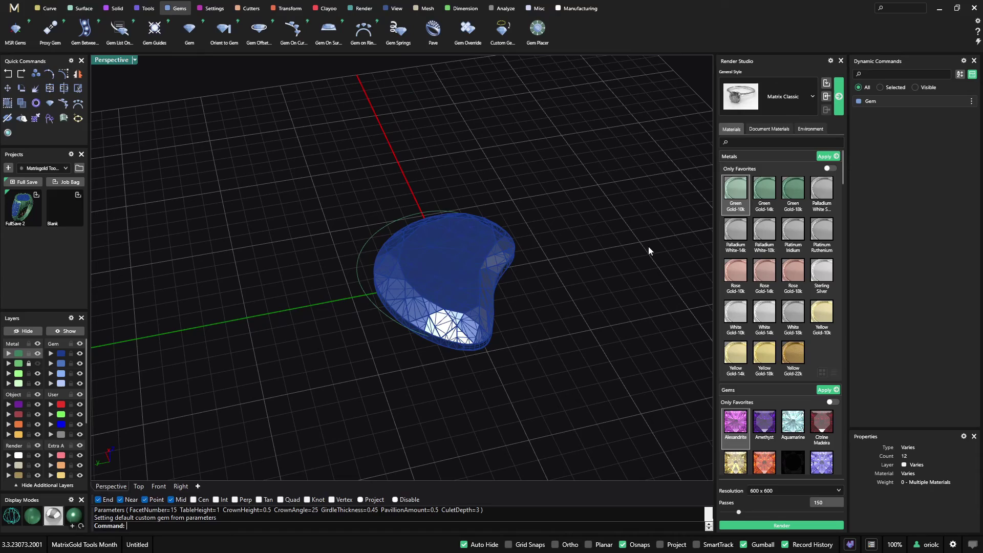
{"action": "right_click_drag", "start_coordinate": [474, 367], "coordinate": [329, 346]}
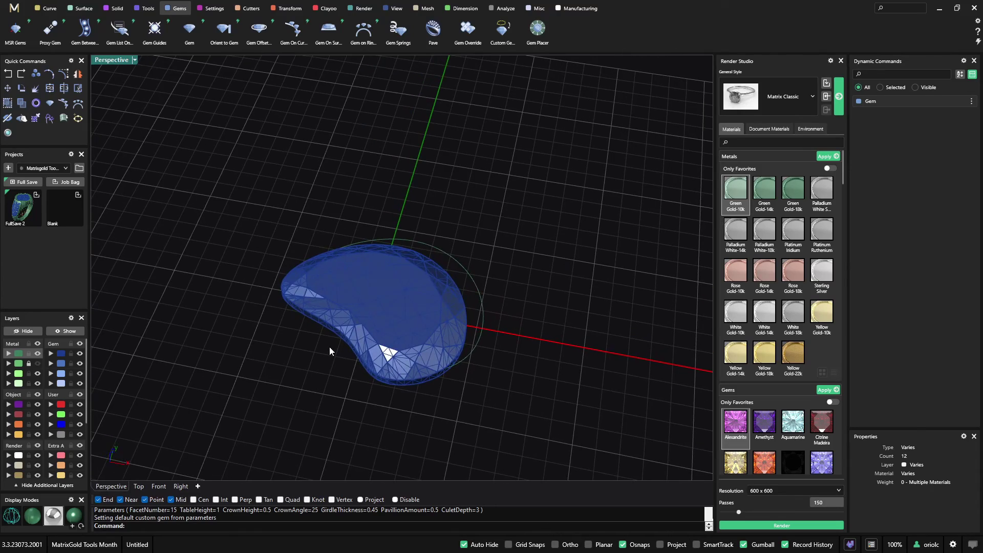